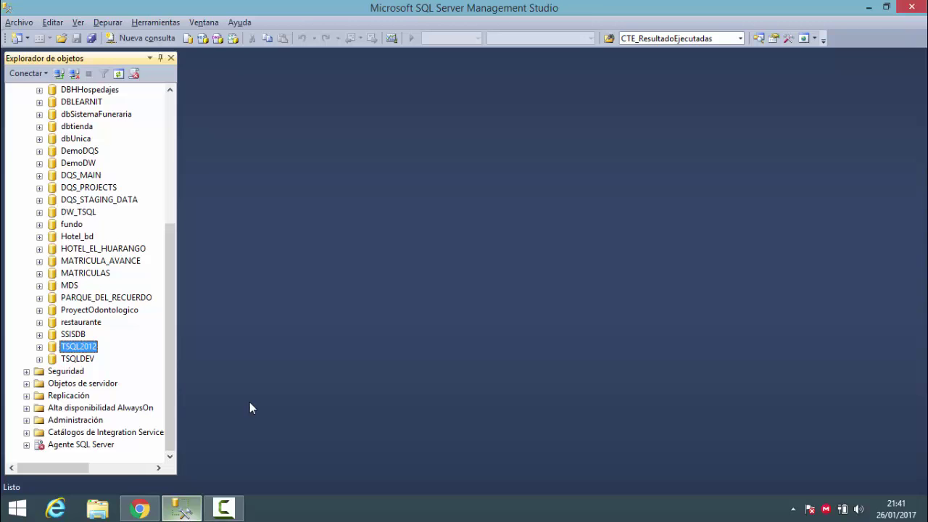
Step: Review the AprendeDB and TSQL2012 databases on the aprendedb.database.windows.net Azure server
drag(166, 313, 189, 168)
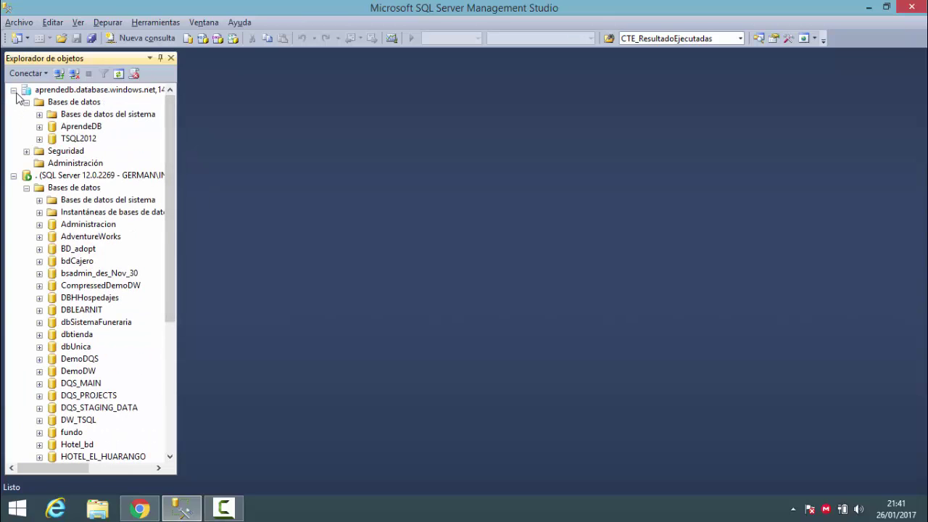
click(14, 176)
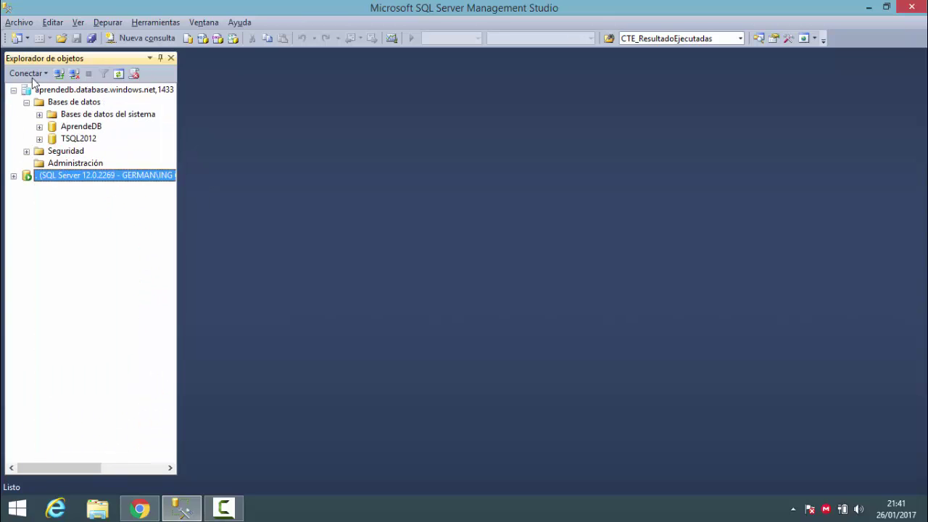
click(81, 90)
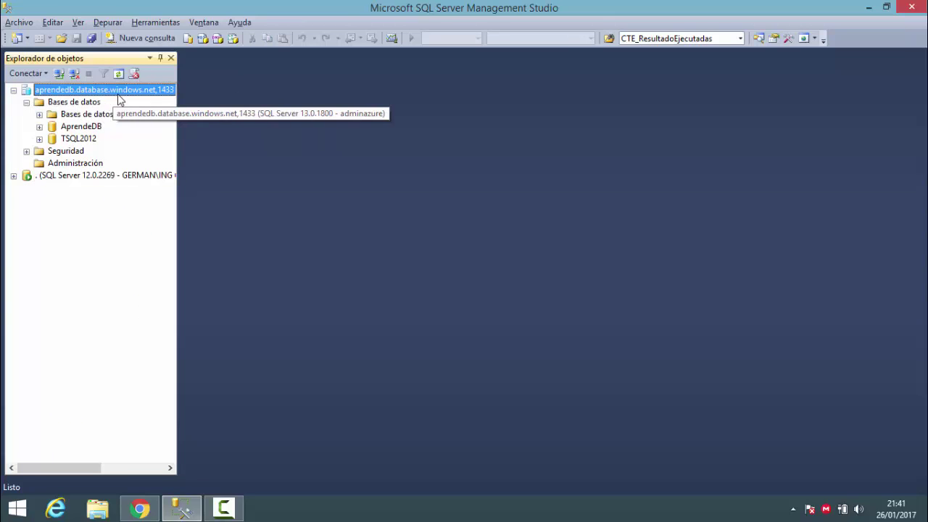
click(85, 129)
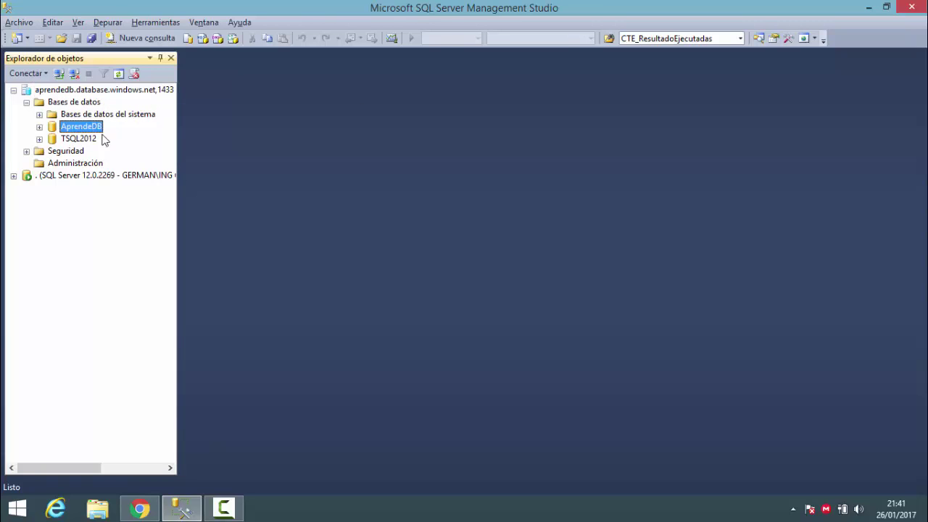
click(75, 139)
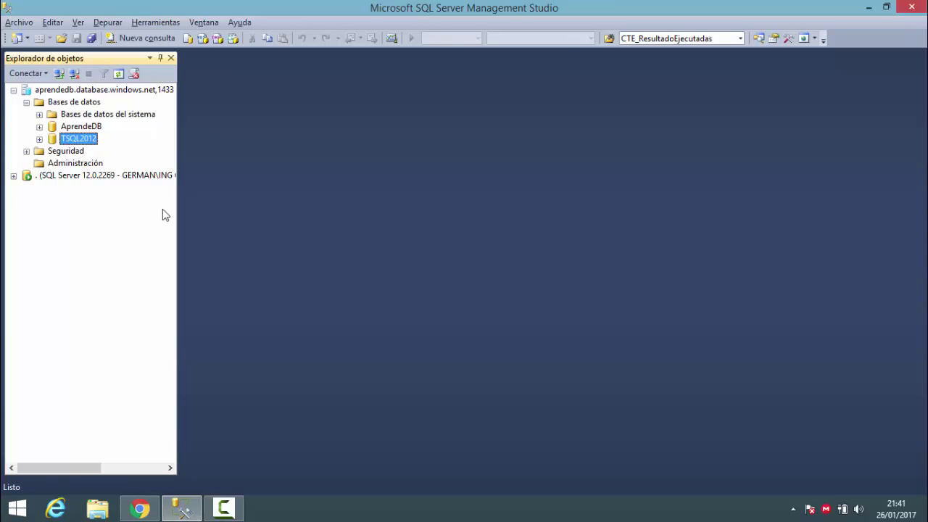
Step: Start deploying the local TSQLDEV database to Windows Azure SQL Database and proceed to the deployment settings
drag(173, 214, 163, 325)
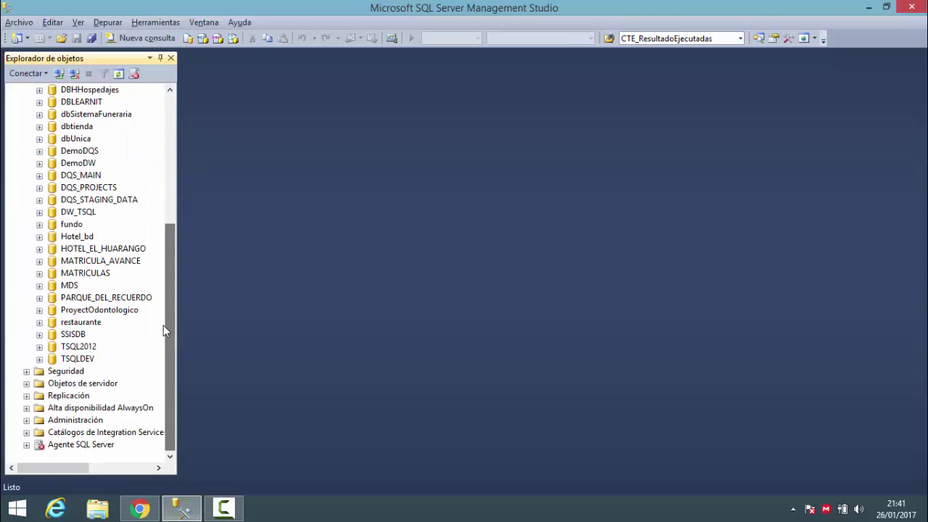
click(81, 361)
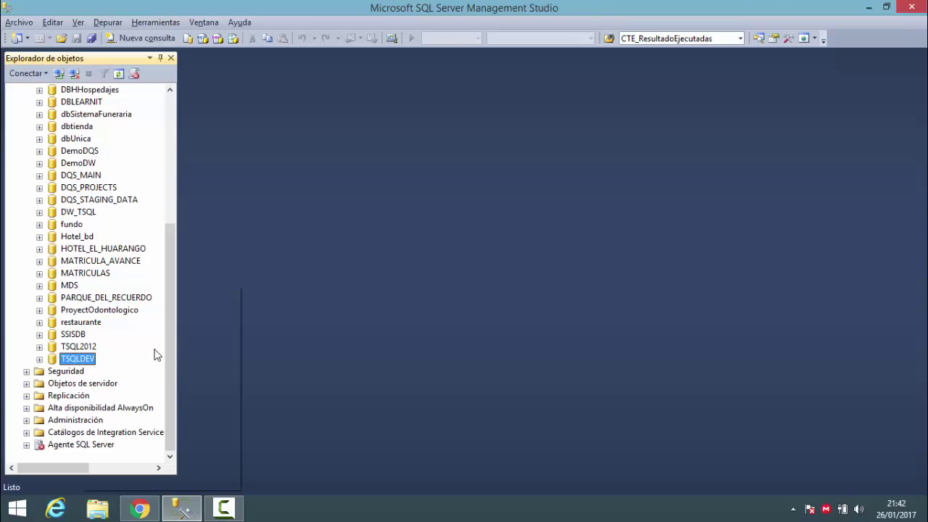
right_click(79, 358)
mouse_move(219, 342)
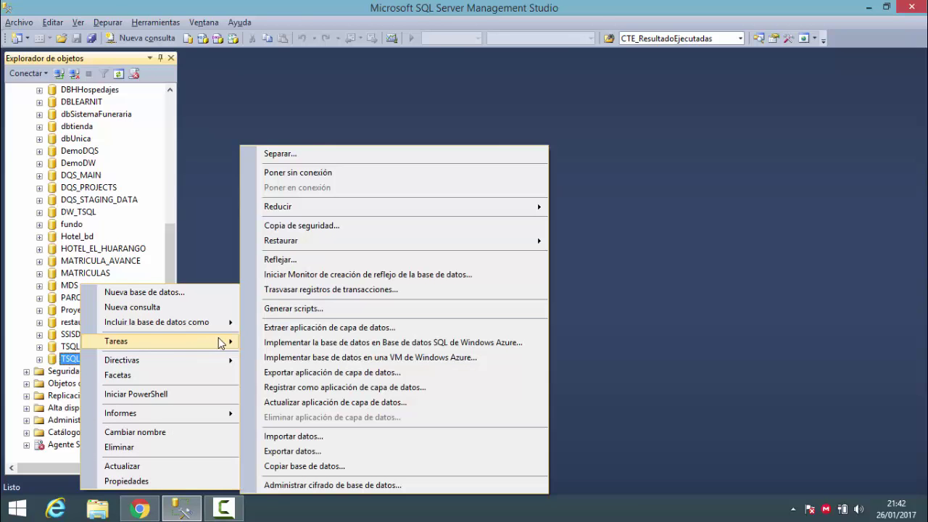
click(335, 345)
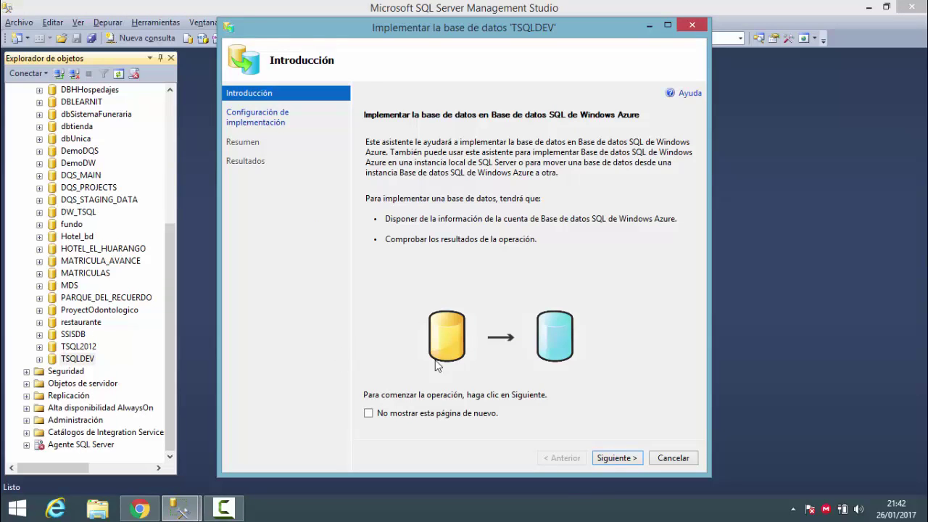
click(613, 464)
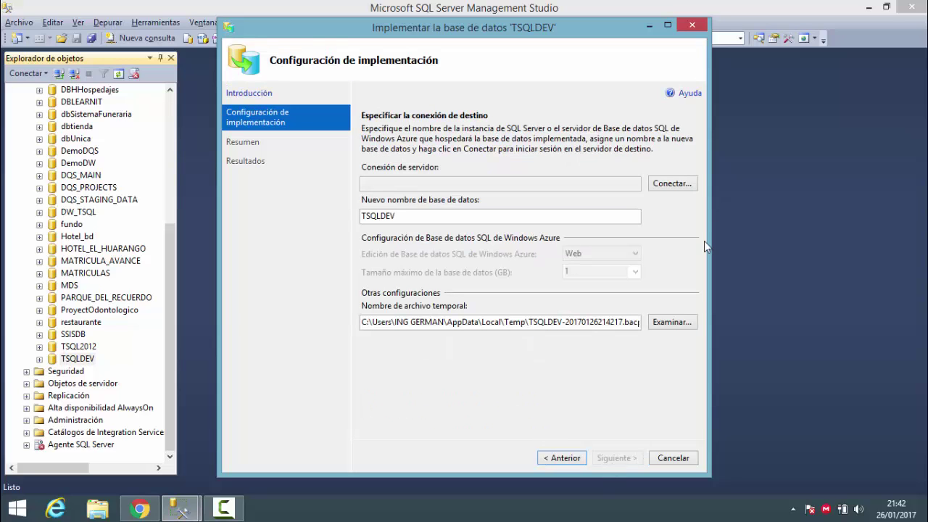
Step: Connect the deployment to the destination server aprendedb.database.windows.net,1433 with SQL Server authentication, entering the account password
click(670, 187)
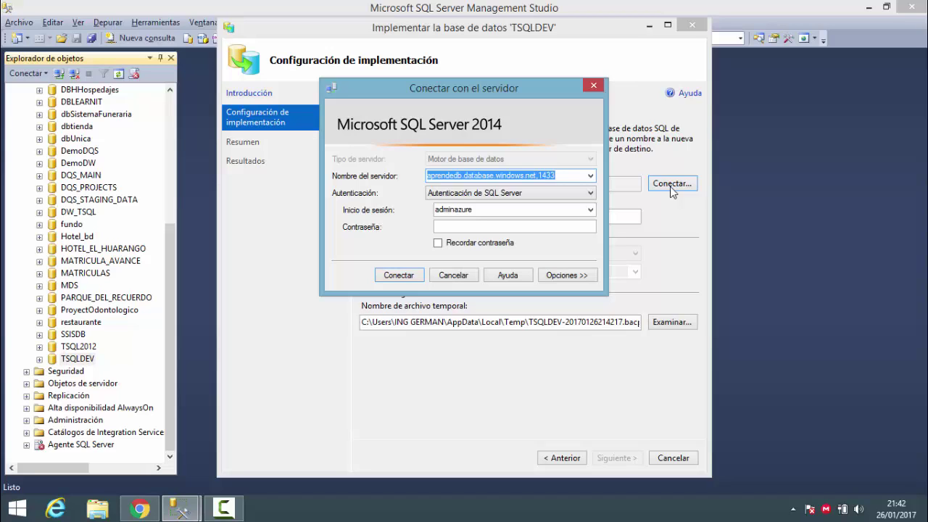
click(485, 227)
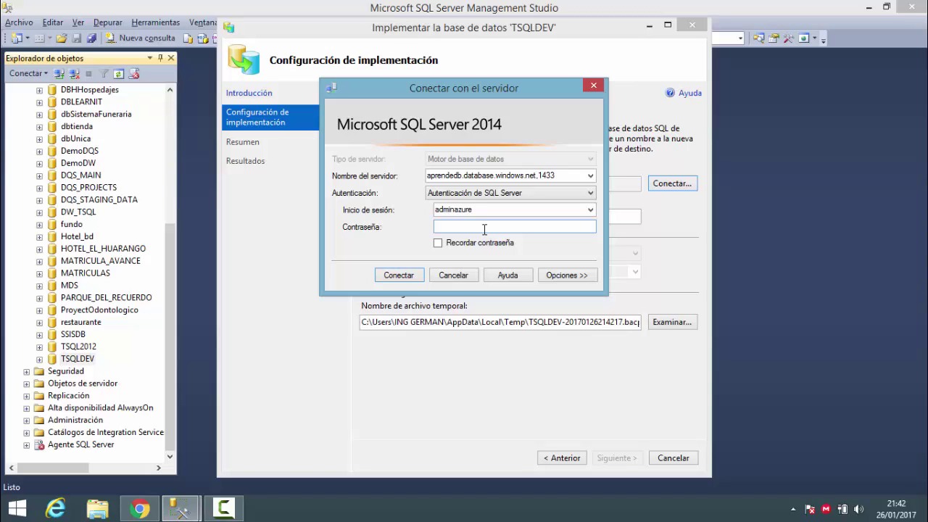
text(***********)
key(Return)
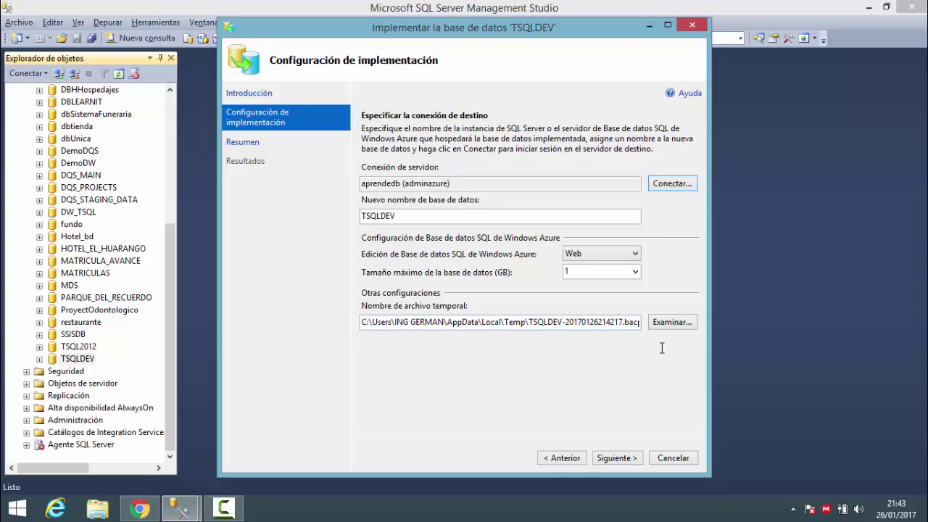
Step: Check the temporary .bacpac file name, try to run the TSQLDEV deployment to Azure and close its results
drag(577, 322, 662, 353)
drag(614, 322, 648, 328)
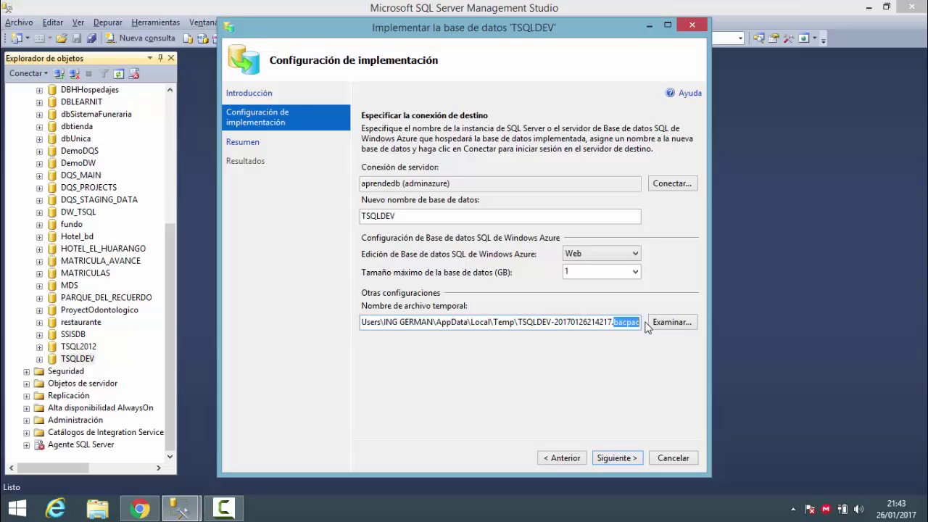
click(639, 324)
key(Return)
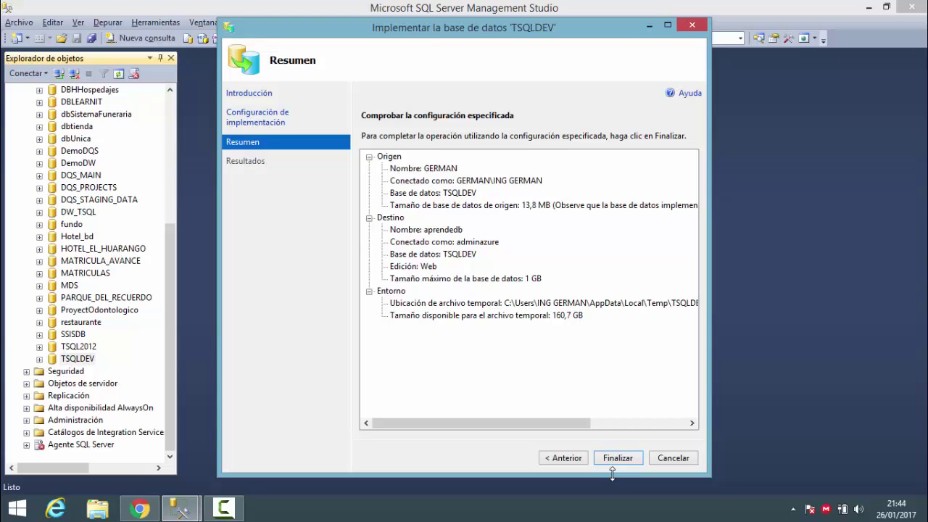
key(Return)
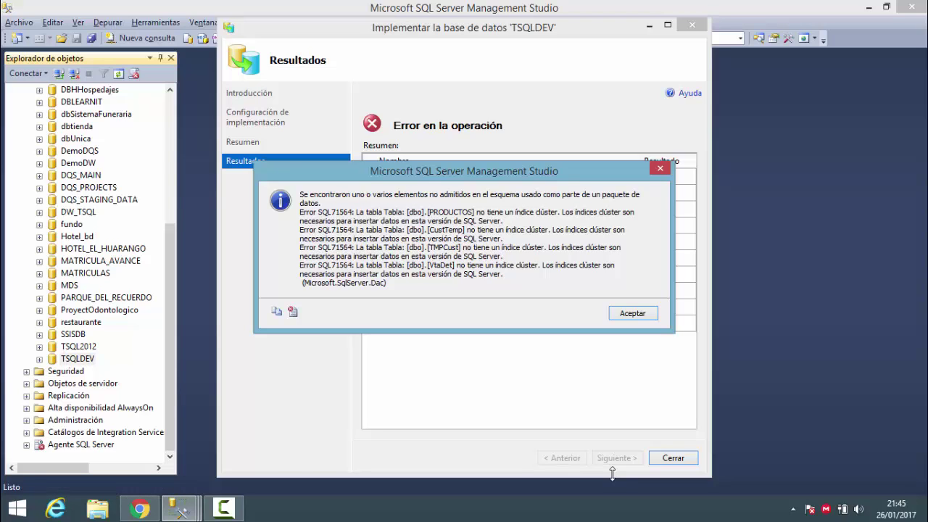
key(Return)
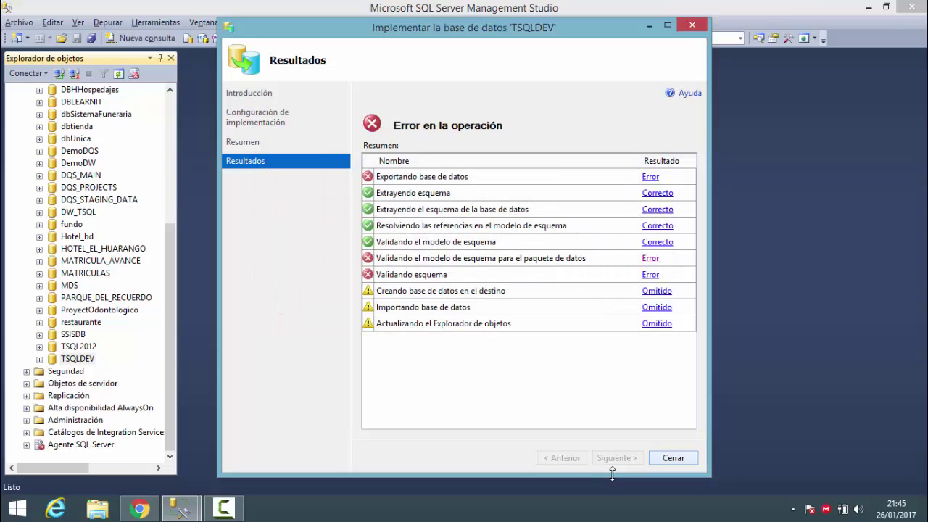
key(Return)
Step: Examine the columns of the dbo.TMPCust and dbo.VtaDet tables in the local TSQLDEV database
key(Down)
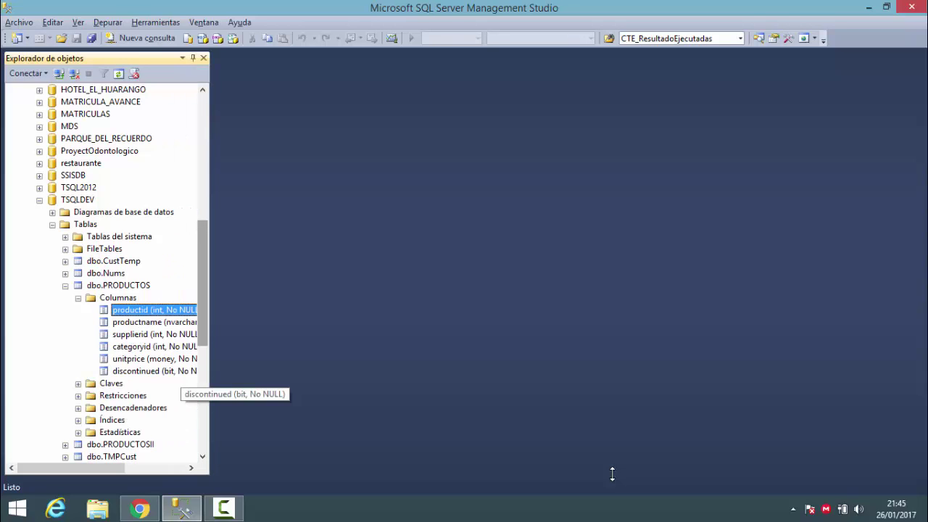
scroll(152, 371, down, 7)
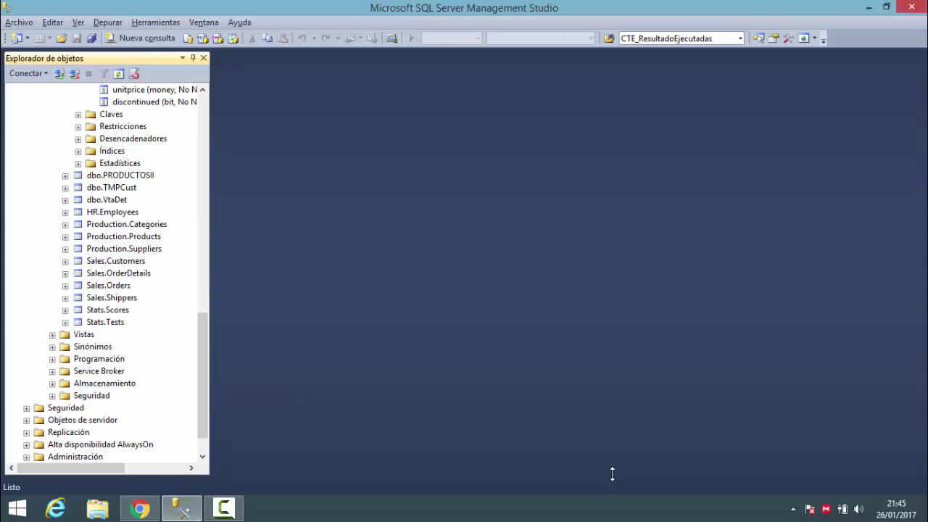
click(65, 188)
click(78, 200)
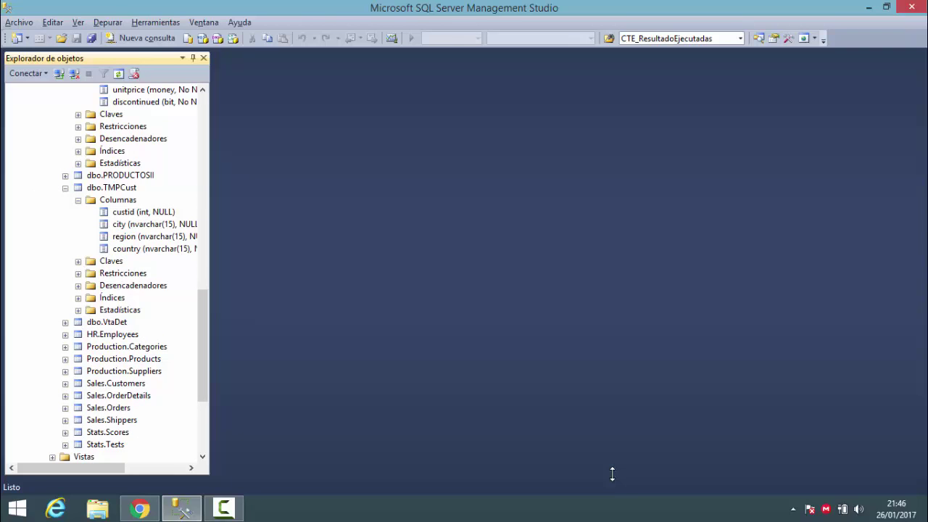
click(65, 321)
click(78, 334)
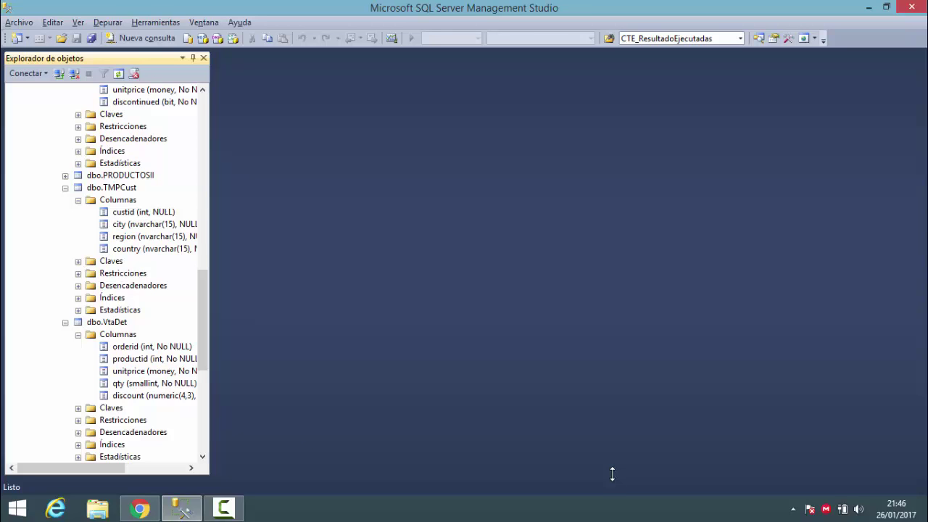
click(66, 323)
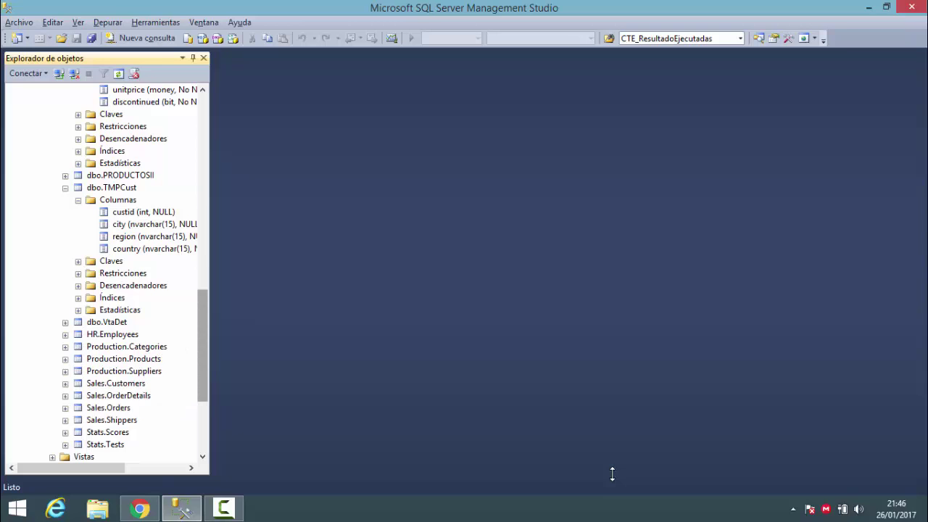
drag(202, 345, 202, 306)
click(65, 310)
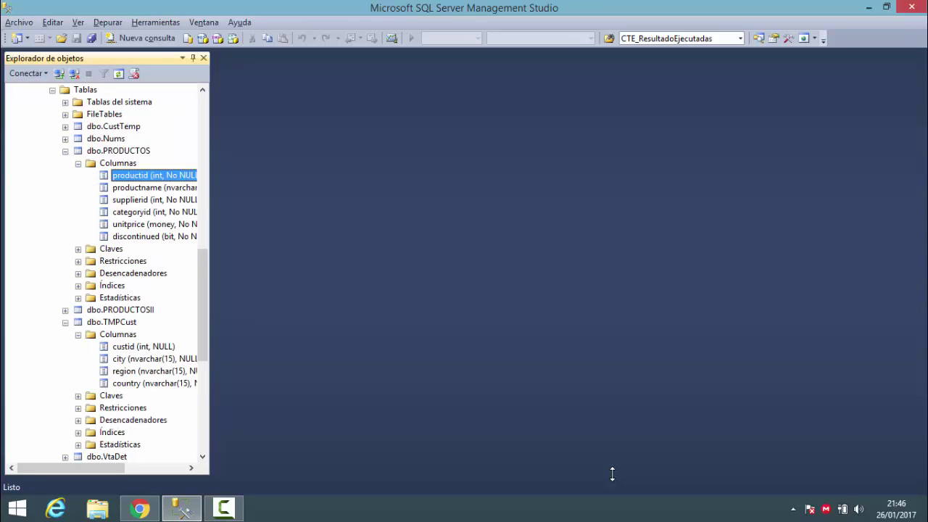
click(65, 322)
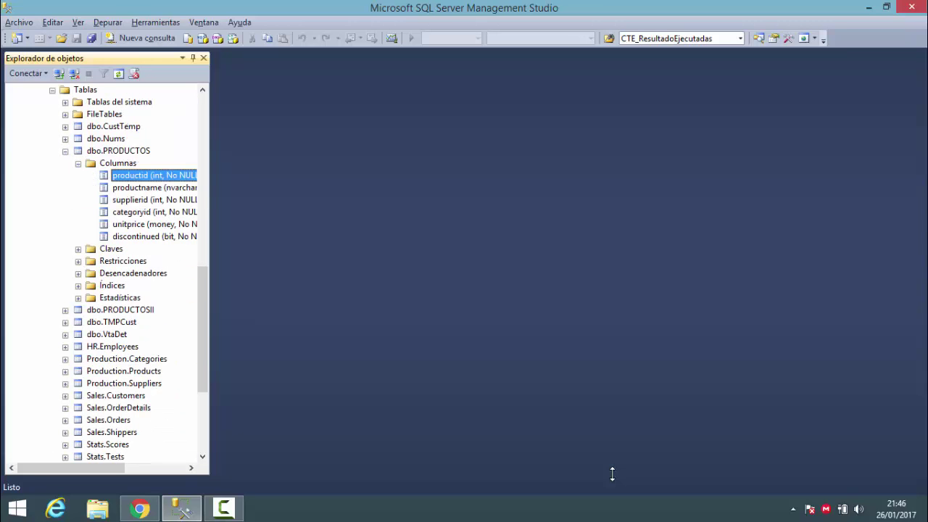
Step: Set productid as the primary key of the dbo.PRODUCTOS table, then save and close its design
click(65, 150)
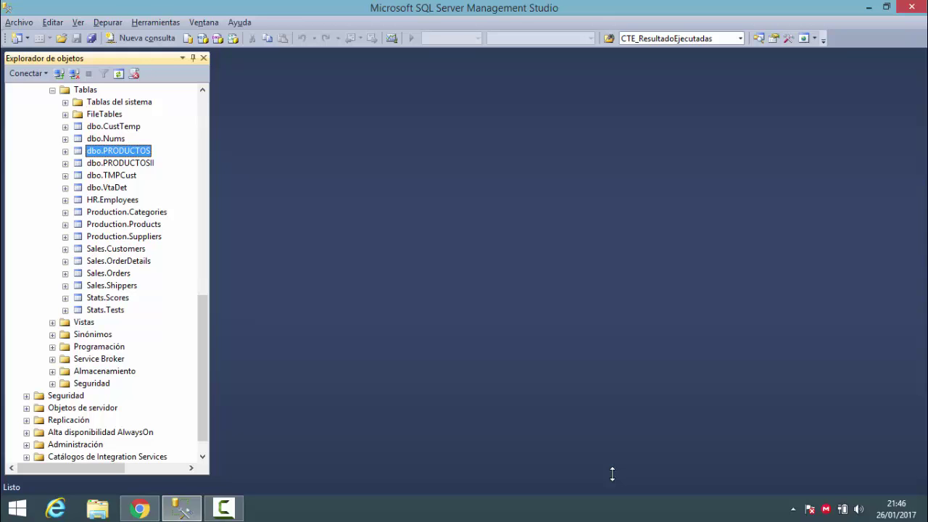
key(shift+F10)
key(Down)
key(Down)
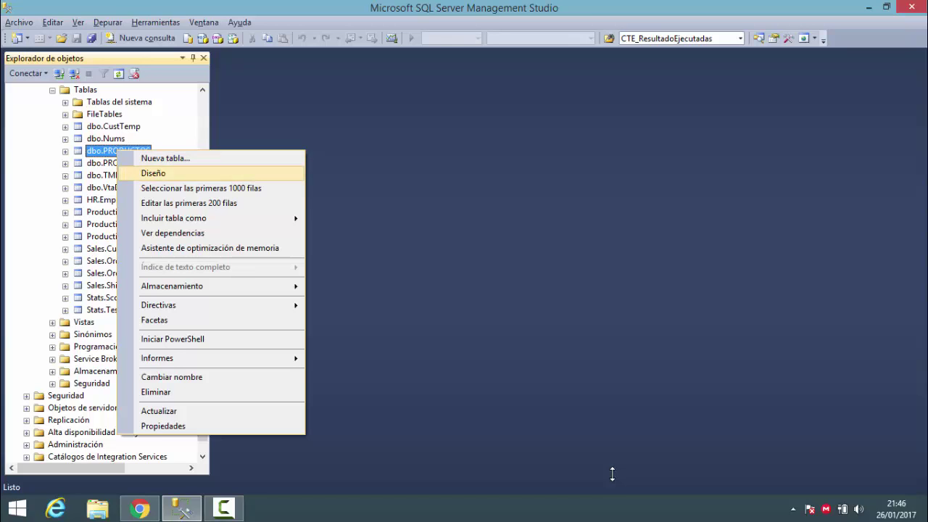
key(Return)
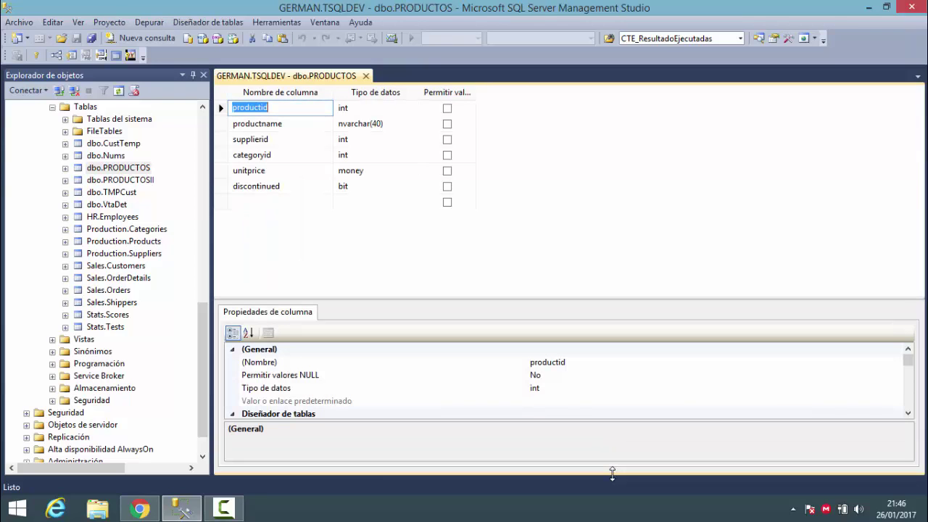
key(shift+F10)
key(Down)
key(Escape)
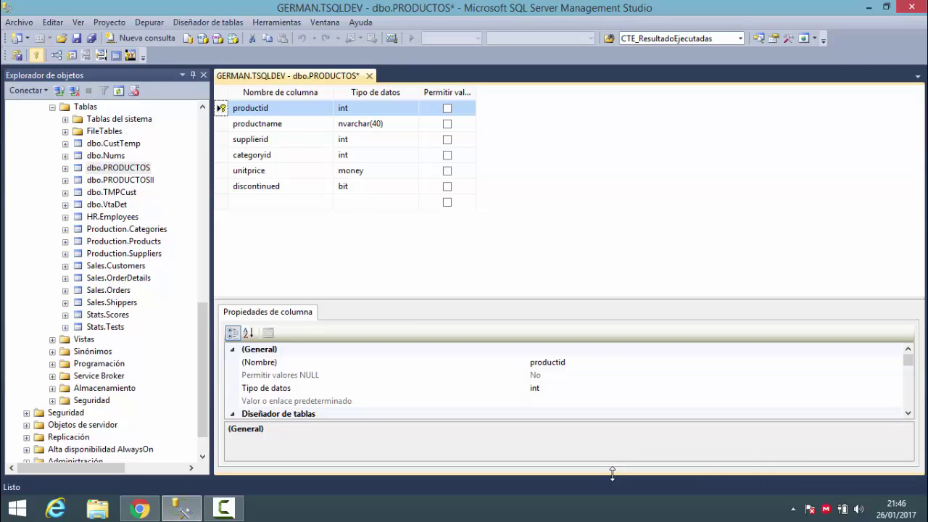
key(ctrl+s)
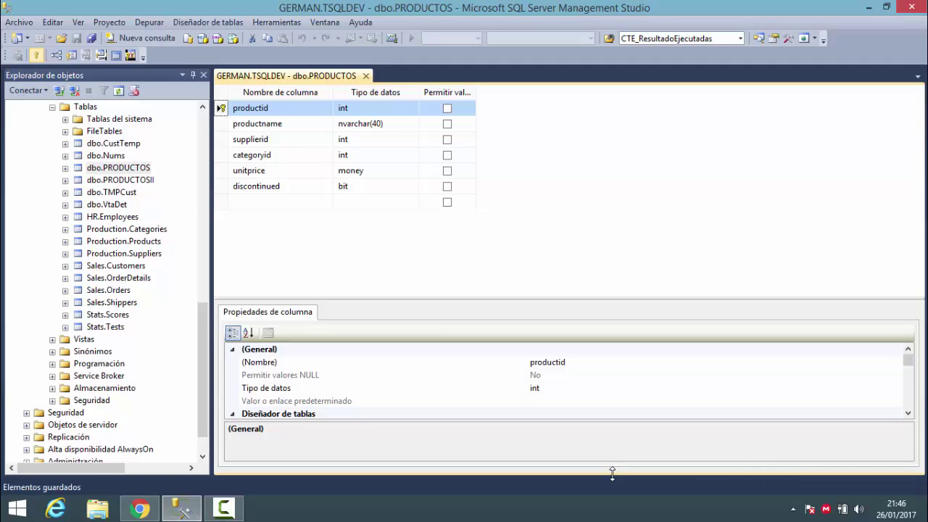
key(ctrl+F4)
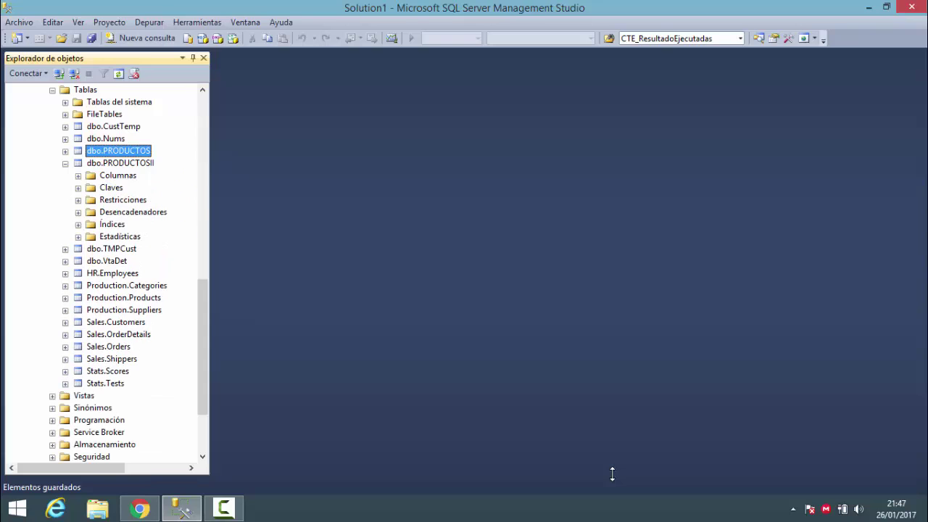
Step: Delete the dbo.PRODUCTOSII table from the TSQLDEV database
right_click(101, 165)
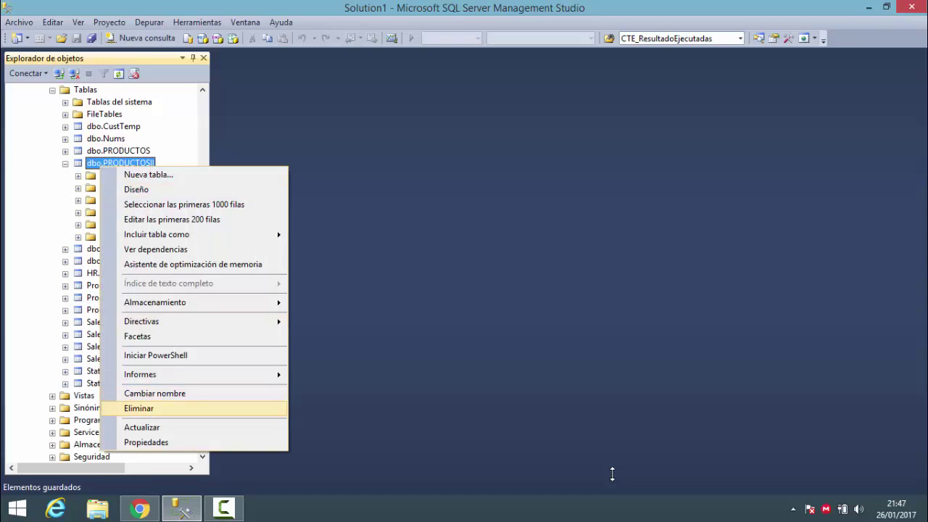
click(139, 408)
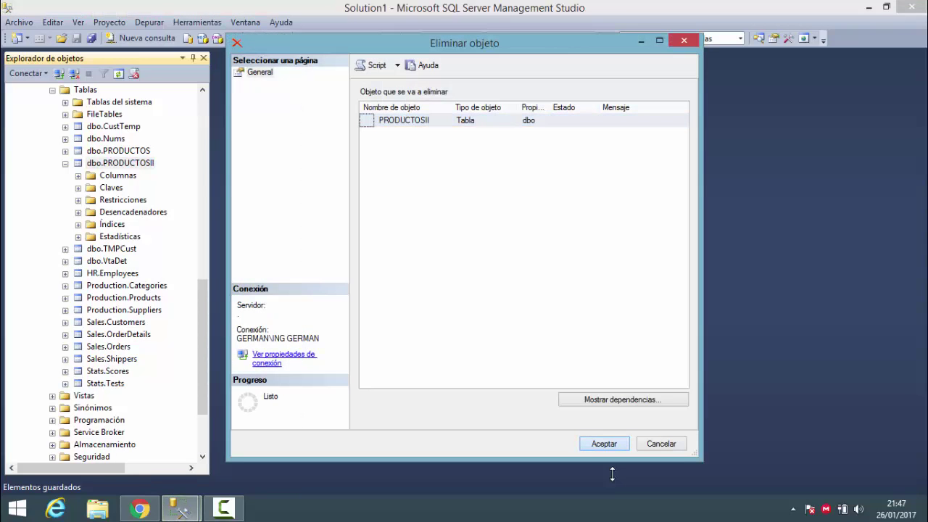
key(Return)
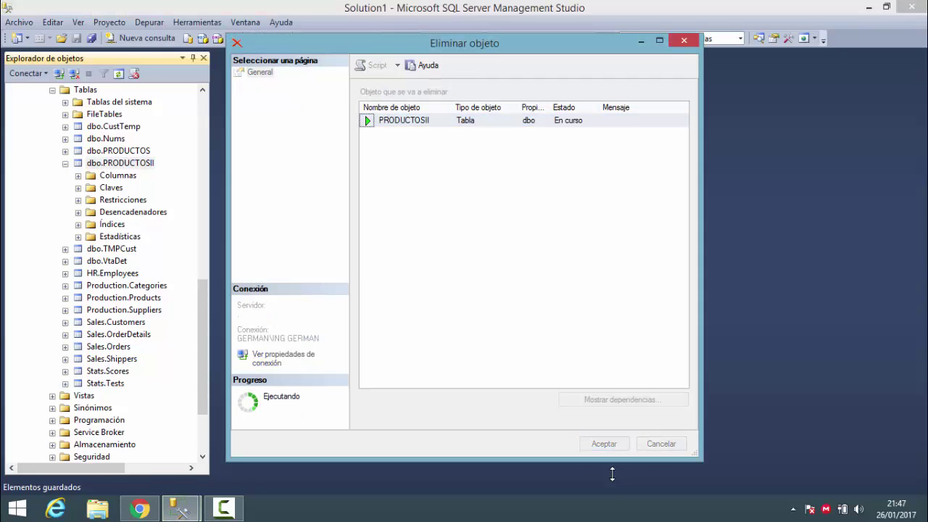
Step: Delete the dbo.CustTemp table from the local TSQLDEV database
key(Up)
key(Up)
key(Up)
key(shift+F10)
key(Down)
key(Down)
key(Down)
key(Down)
key(Down)
key(Down)
key(Down)
key(Down)
key(Down)
key(Down)
key(Down)
key(Down)
key(Down)
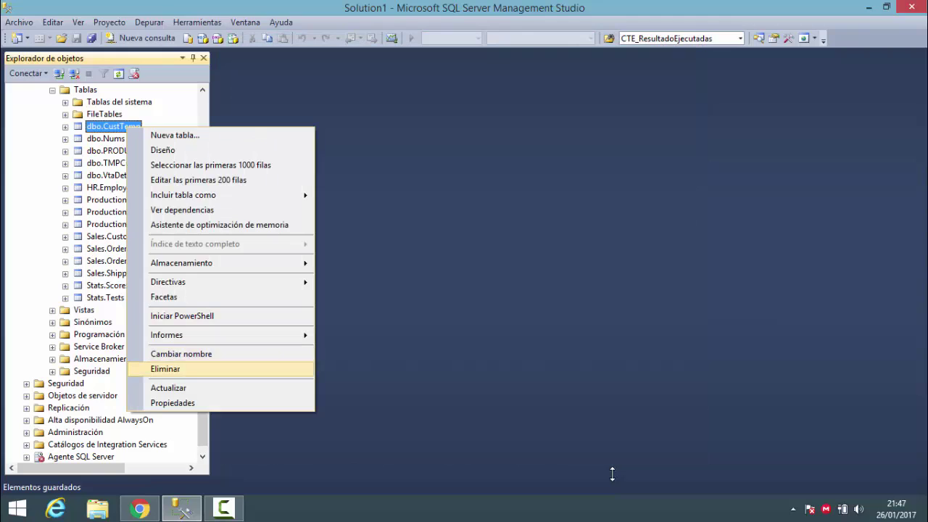
key(Return)
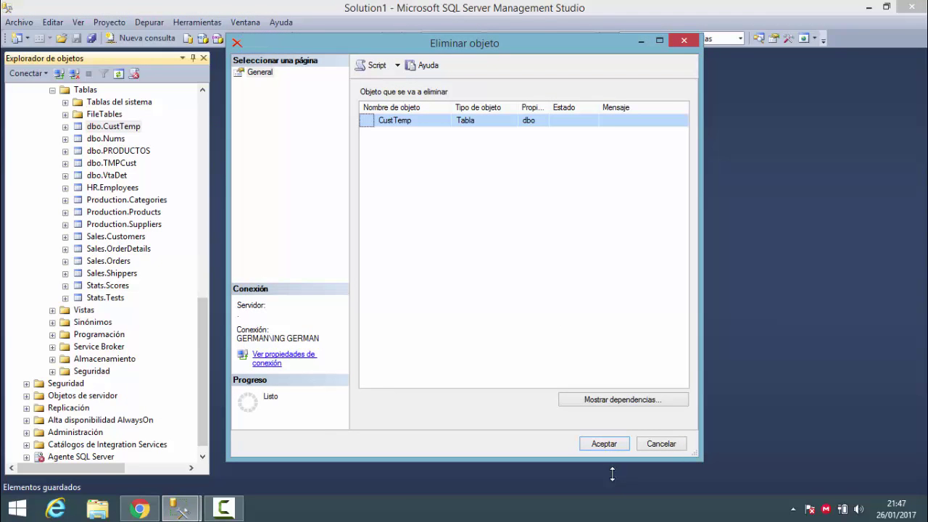
key(Return)
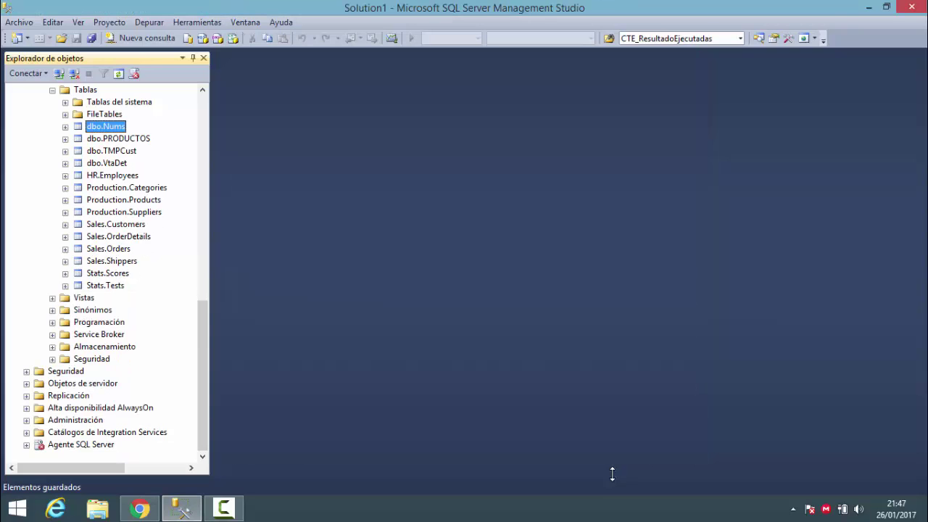
Step: Delete the dbo.TMPCust table from the local TSQLDEV database
key(Down)
key(Down)
key(shift+F10)
key(Down)
key(Down)
key(Down)
key(Down)
key(Down)
key(Down)
key(Down)
key(Down)
key(Down)
key(Down)
key(Down)
key(Down)
key(Down)
key(Down)
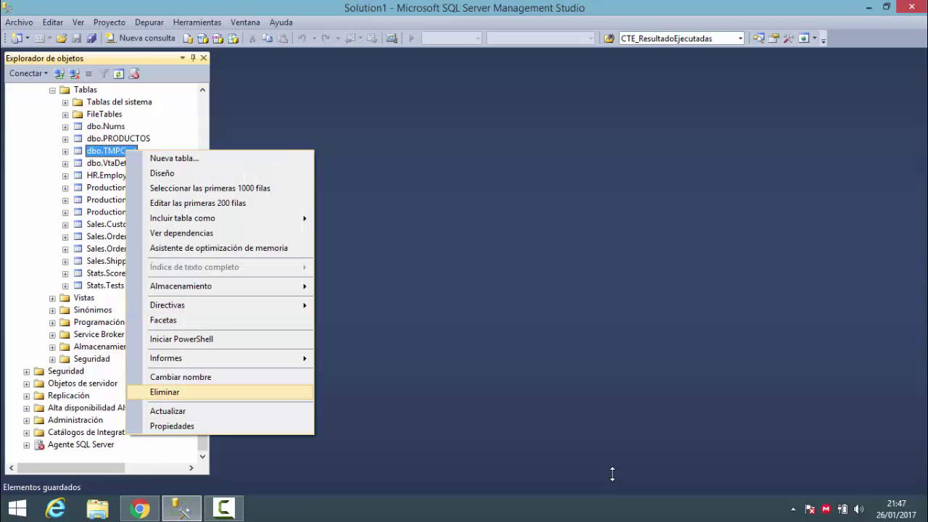
key(Return)
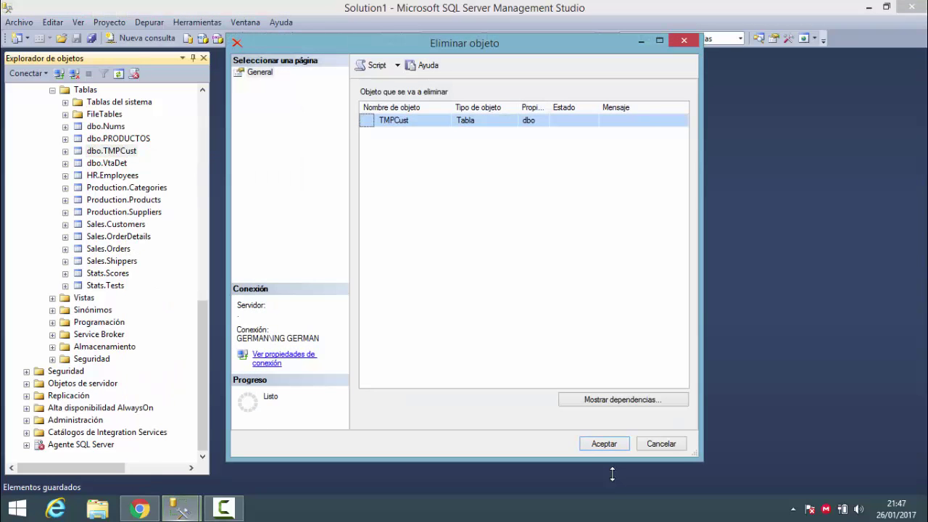
key(Return)
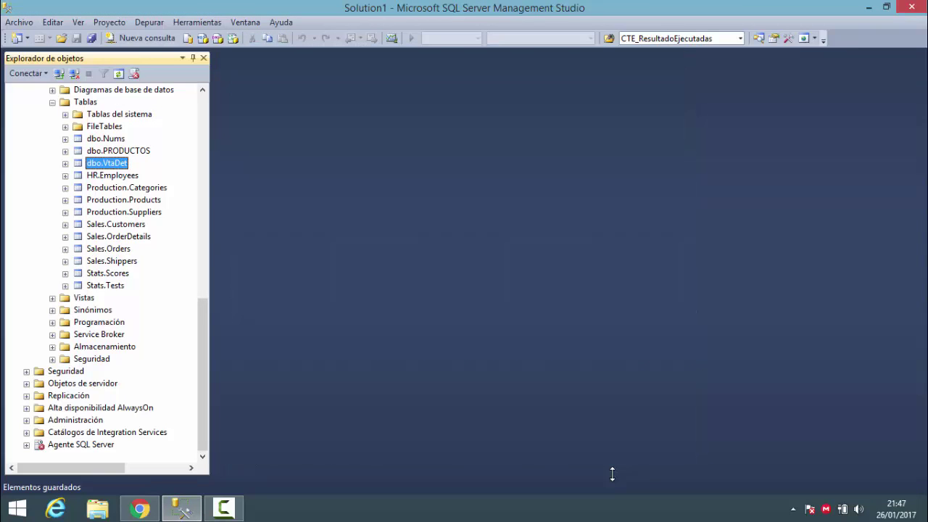
Step: Delete the dbo.VtaDet table from the local TSQLDEV database
key(shift+F10)
key(Up)
key(Up)
key(Up)
key(Return)
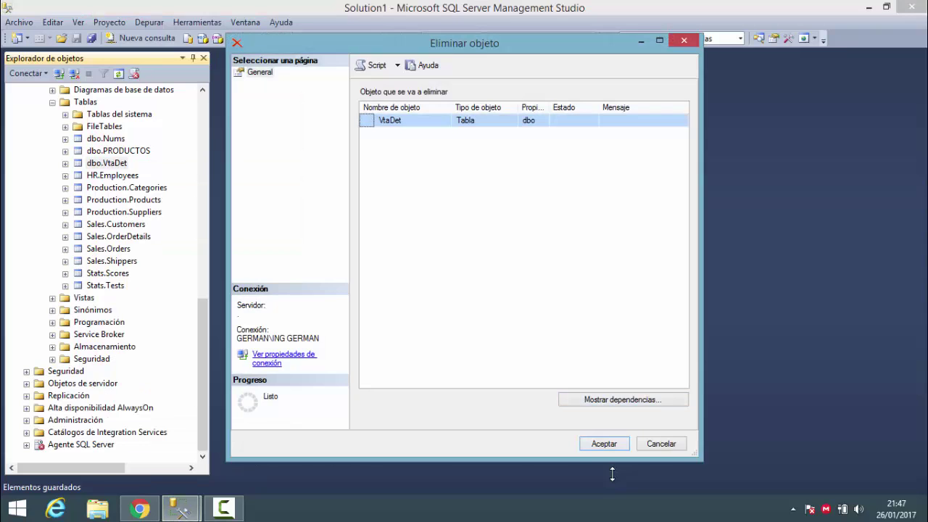
key(Return)
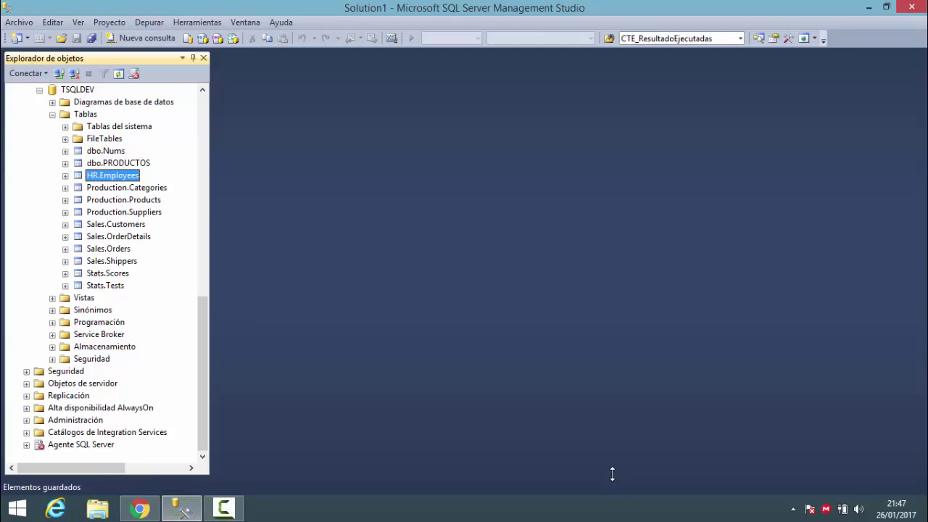
Step: Deploy the local TSQLDEV database to Azure SQL Database, connecting to aprendedb.database.windows.net,1433 with SQL Server authentication and the account password
right_click(77, 358)
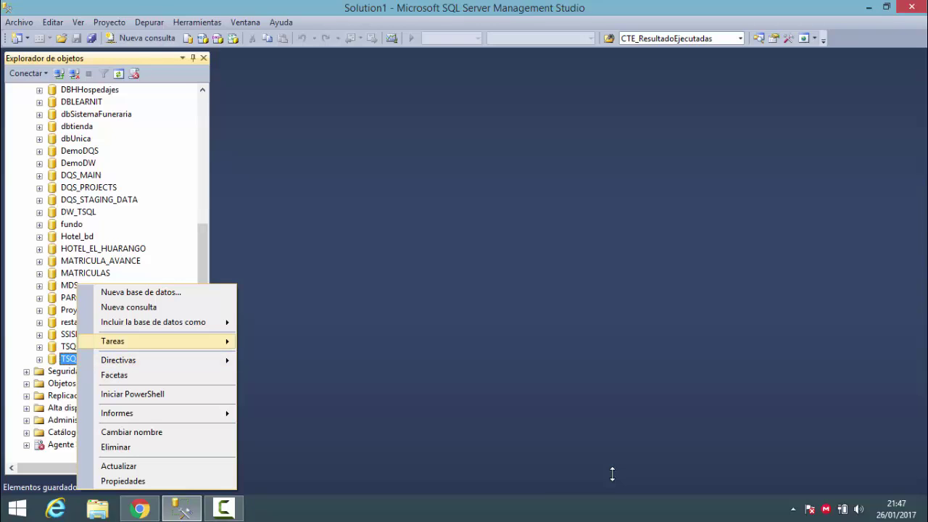
mouse_move(113, 341)
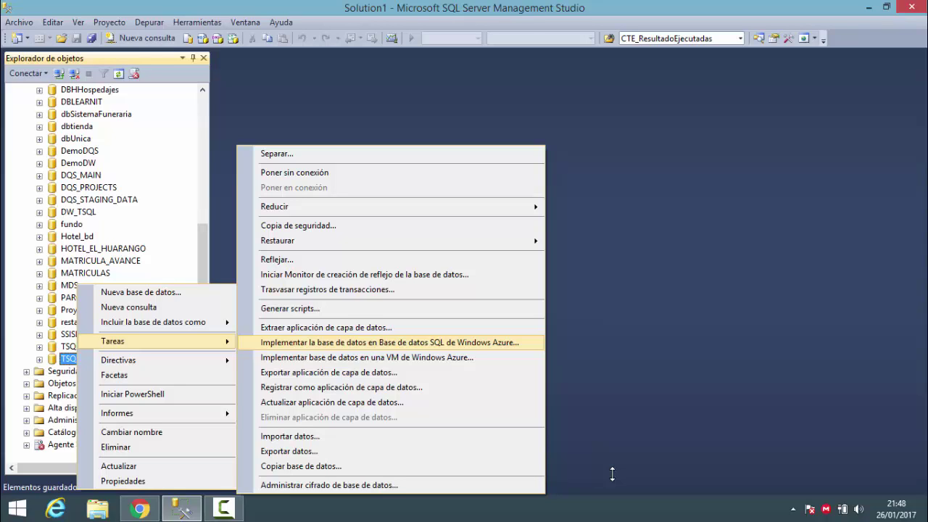
key(Return)
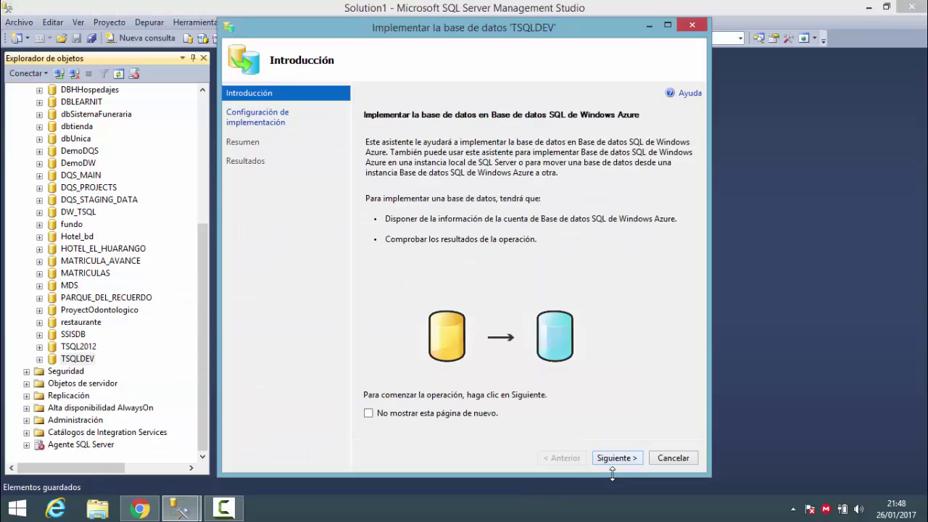
key(Return)
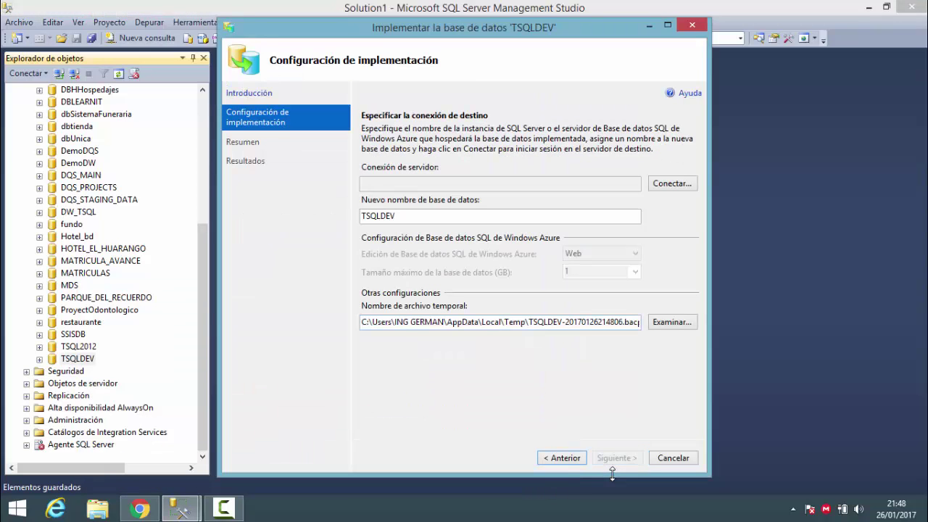
key(Return)
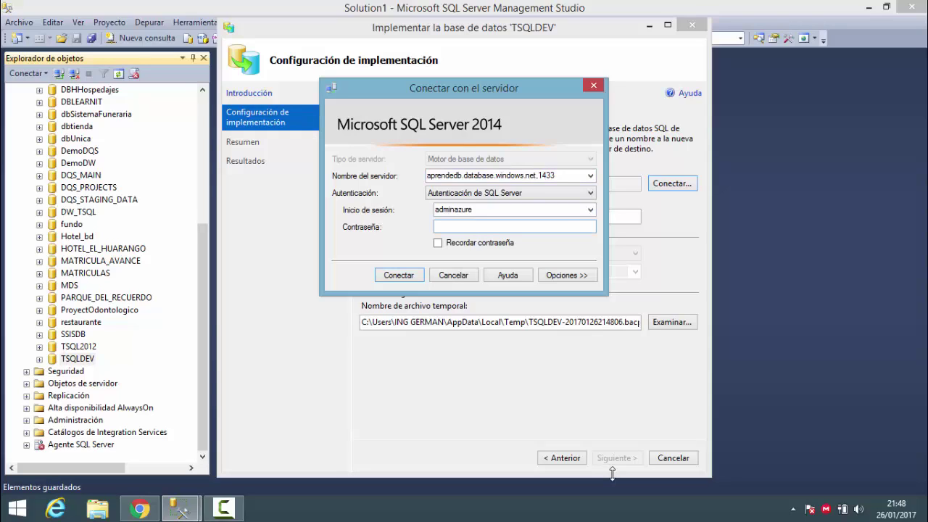
text(**********)
key(Return)
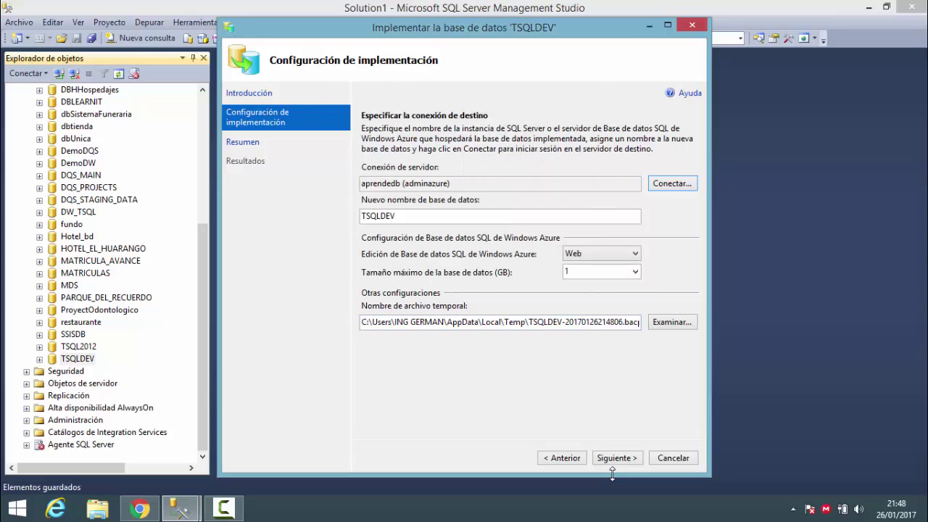
click(613, 461)
click(614, 461)
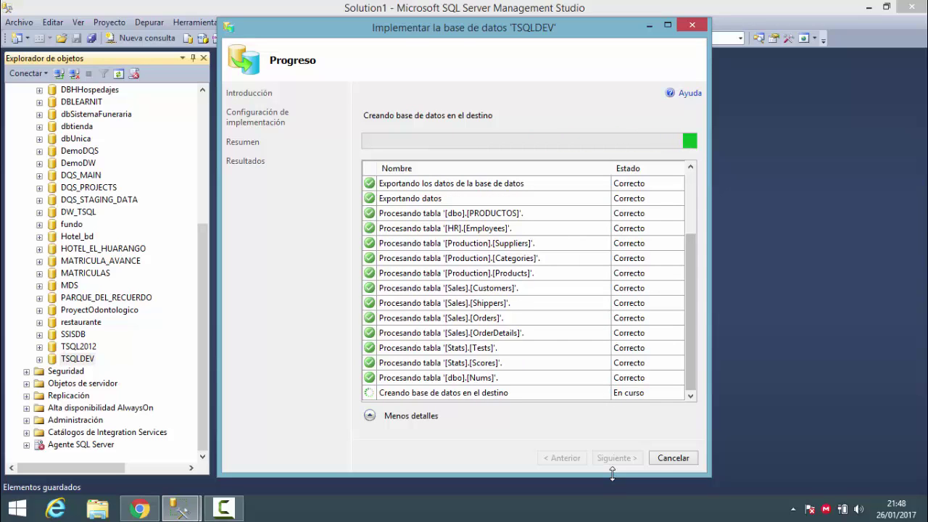
Step: Switch to the Azure portal in Chrome, reload it and list the subscription's SQL databases
key(super+3)
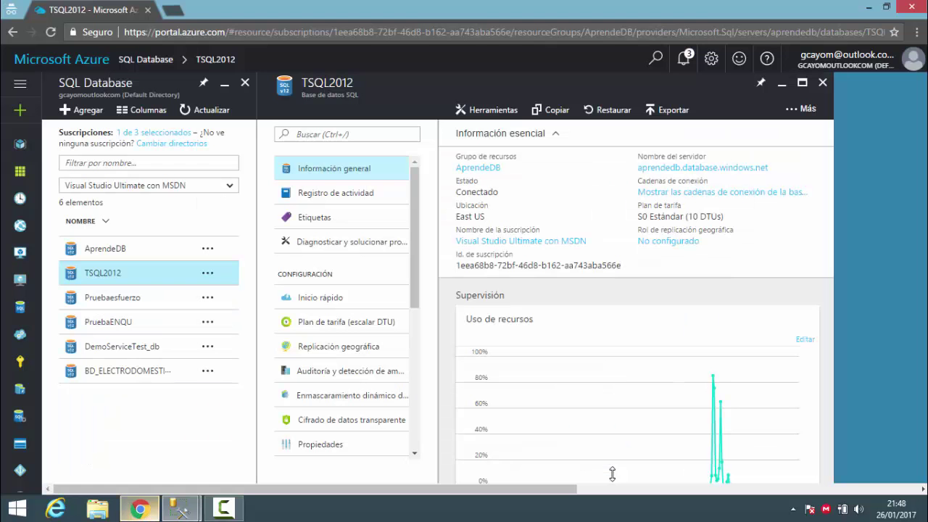
key(F5)
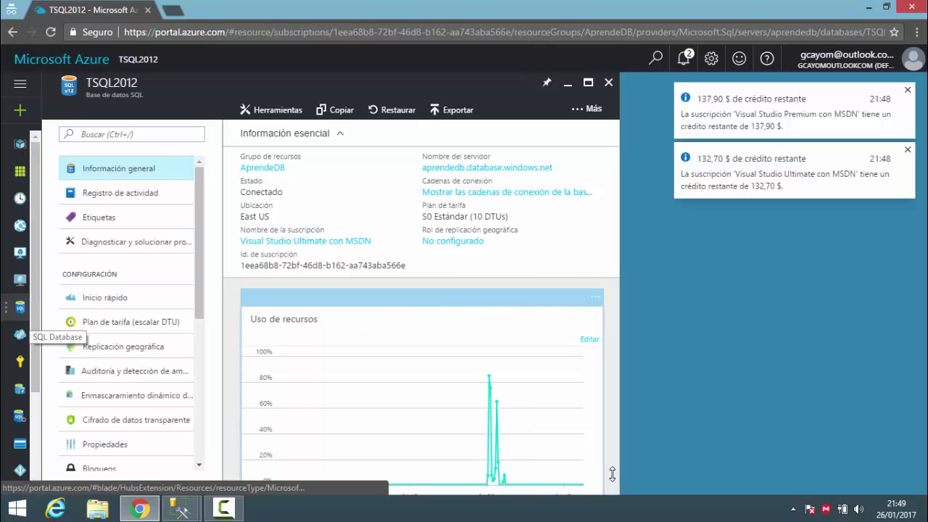
click(19, 307)
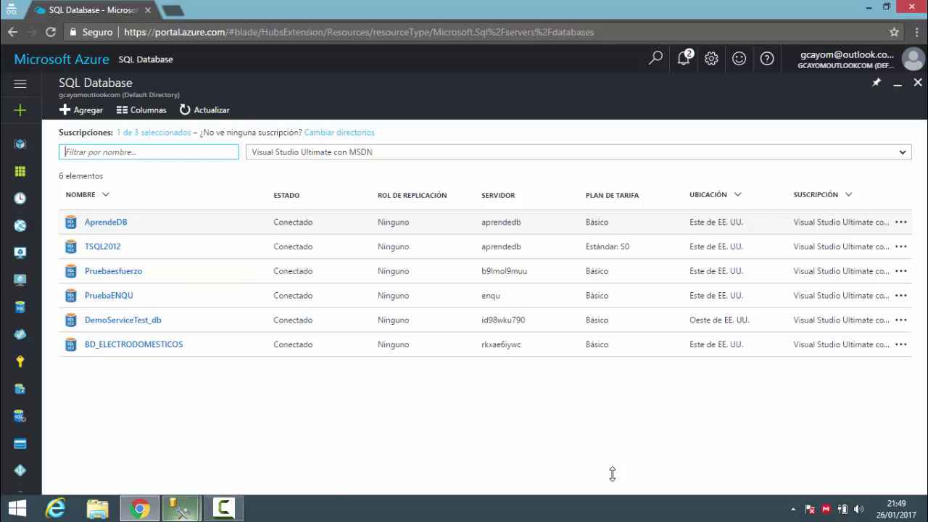
Step: Check the TSQLDEV deployment progress and reload the portal's SQL database list
mouse_move(180, 508)
click(255, 439)
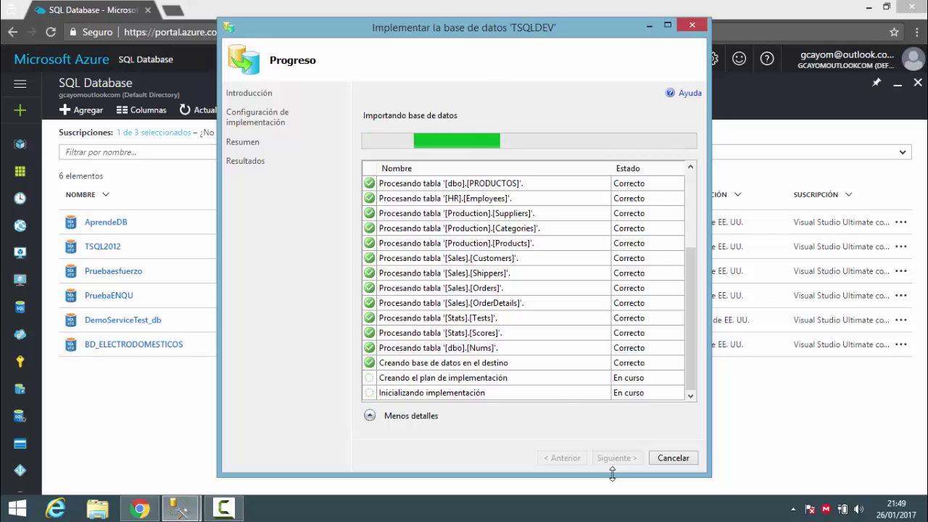
key(alt+Tab)
key(F5)
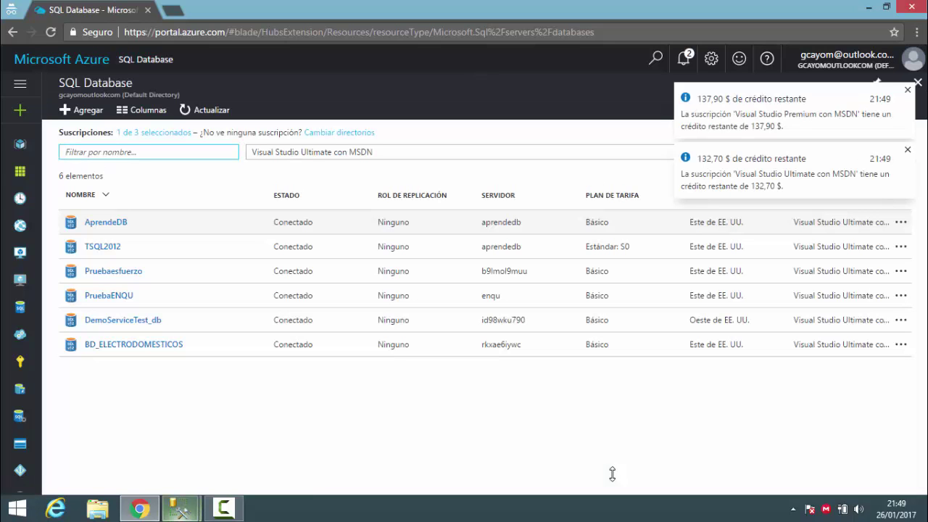
mouse_move(181, 508)
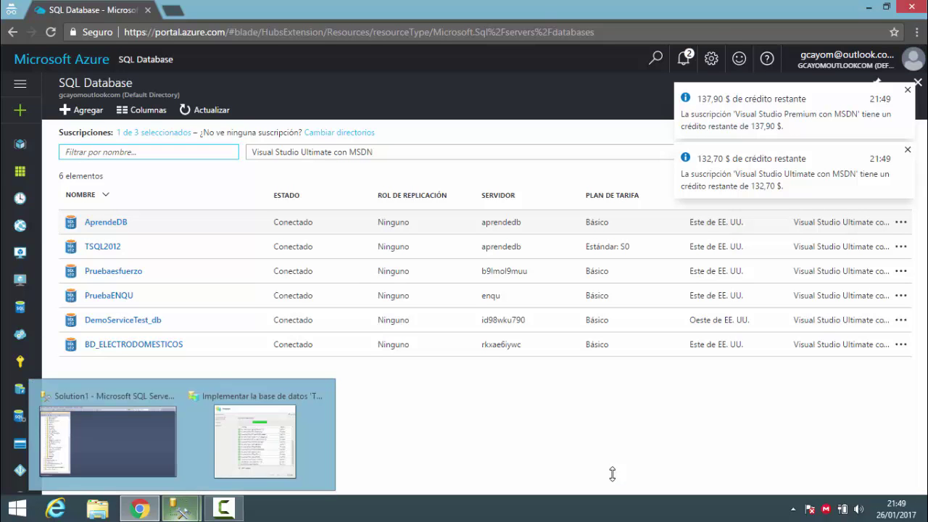
key(alt+Tab)
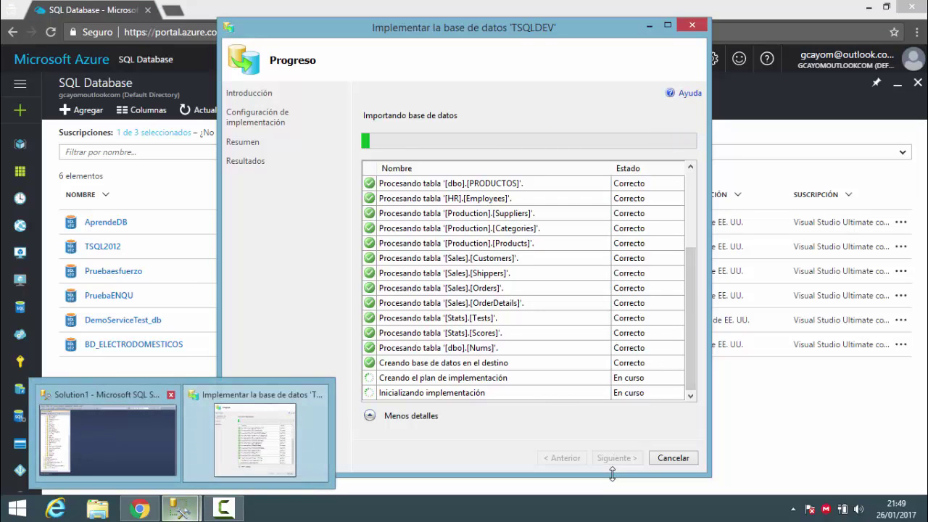
Step: Switch to SQL Server Management Studio and refresh the databases of the aprendedb Azure server in Object Explorer
click(108, 438)
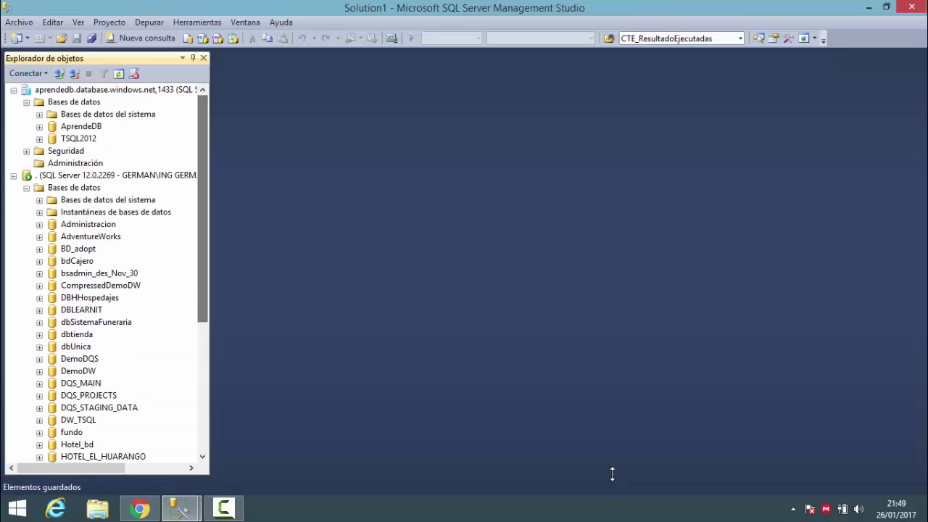
click(27, 102)
click(74, 102)
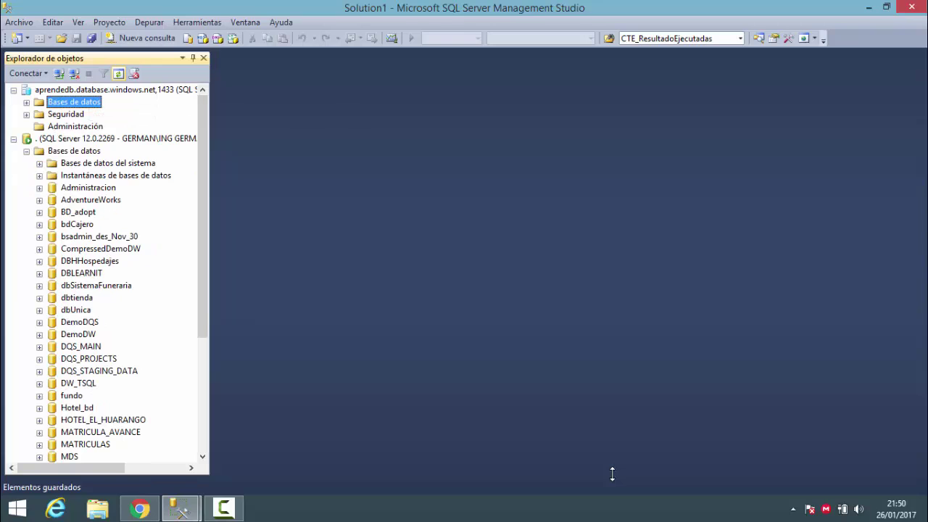
click(118, 73)
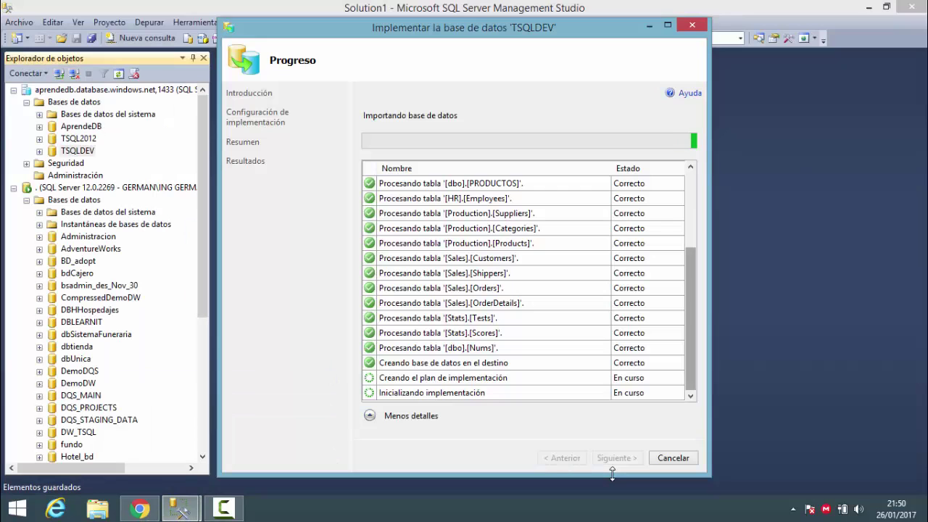
Step: Switch to the Azure portal and examine the databases on the aprendedb server, reached through the AprendeDB database
key(alt+Tab)
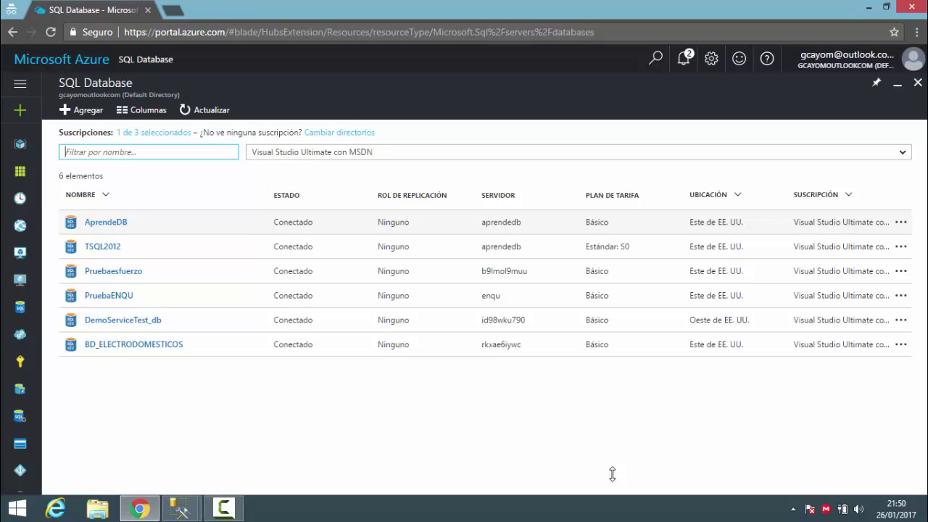
click(106, 222)
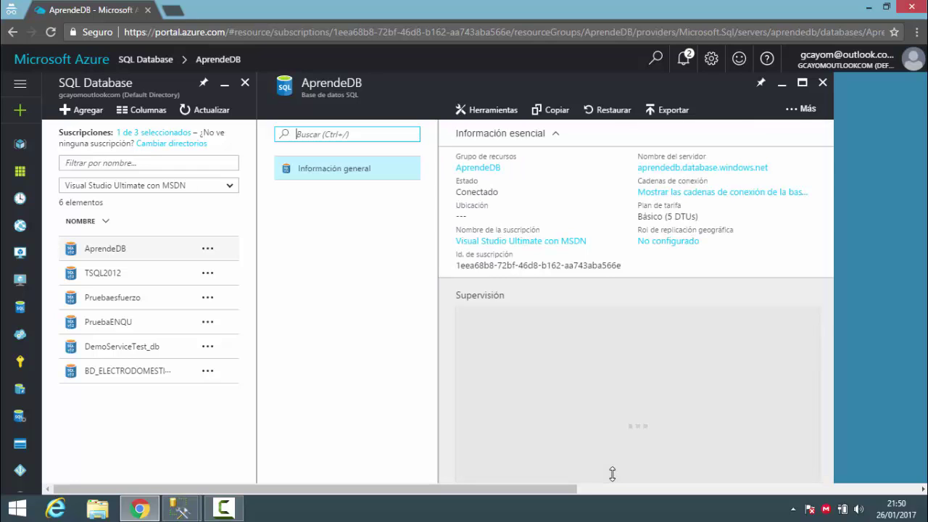
click(703, 168)
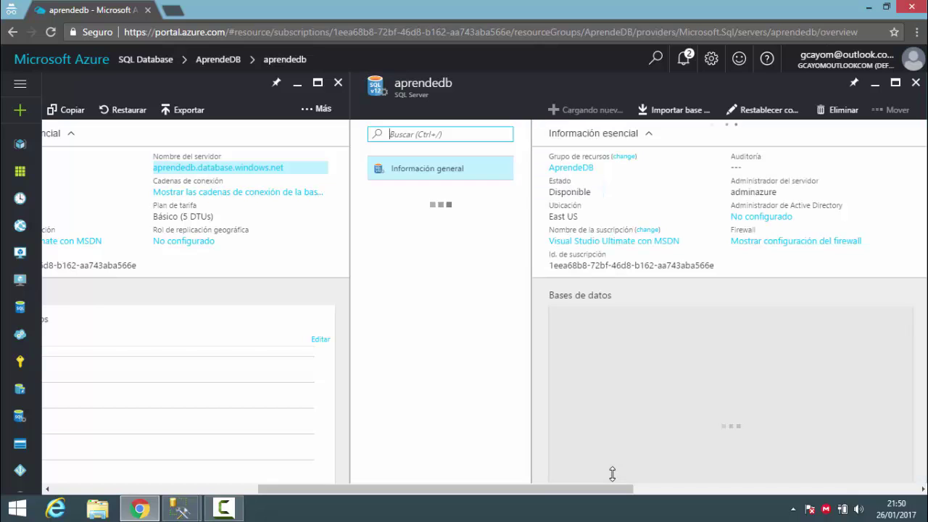
scroll(613, 475, down, 1)
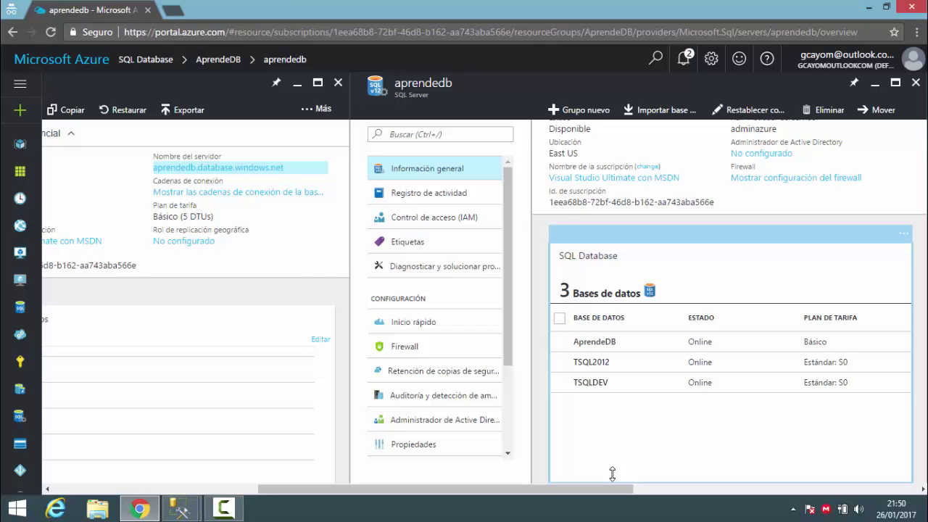
Step: Check the import progress in the TSQLDEV deployment wizard and return to the aprendedb server overview in the portal
key(alt+Tab)
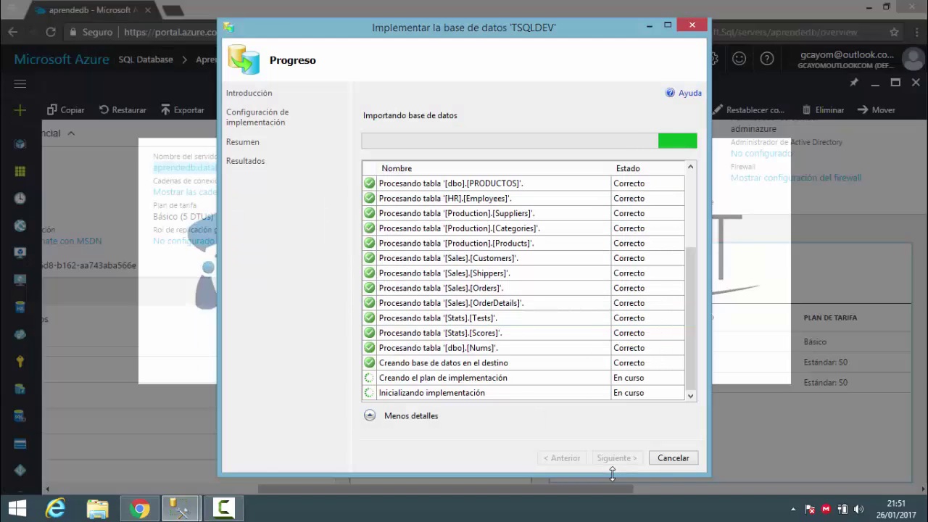
key(alt+Tab)
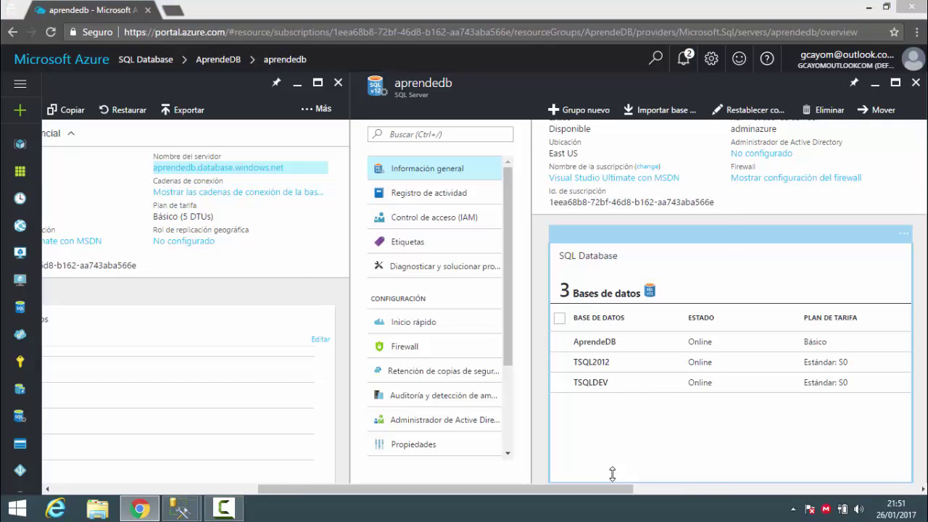
key(alt+Tab)
key(alt+Tab)
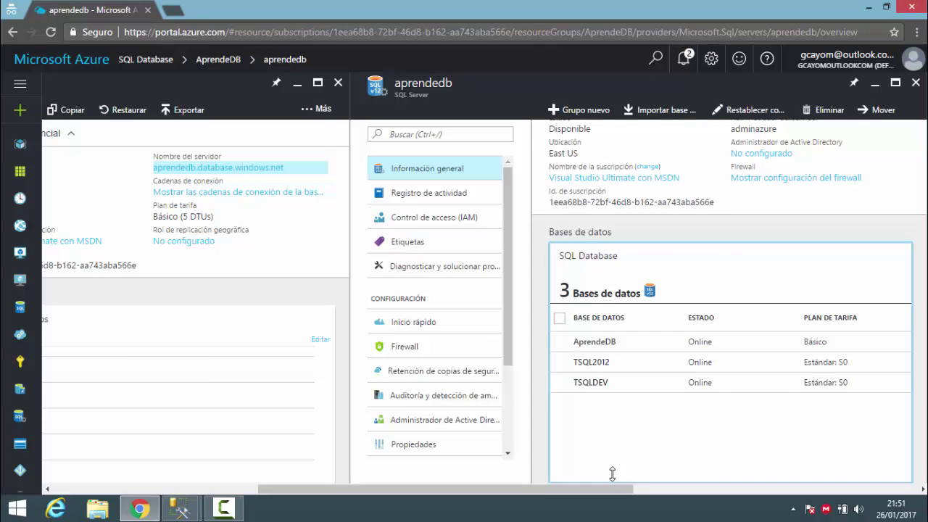
Step: Open the TSQL2012 database from the aprendedb server and change its pricing tier to B Básico with 5 DTUs
right_click(716, 364)
key(Escape)
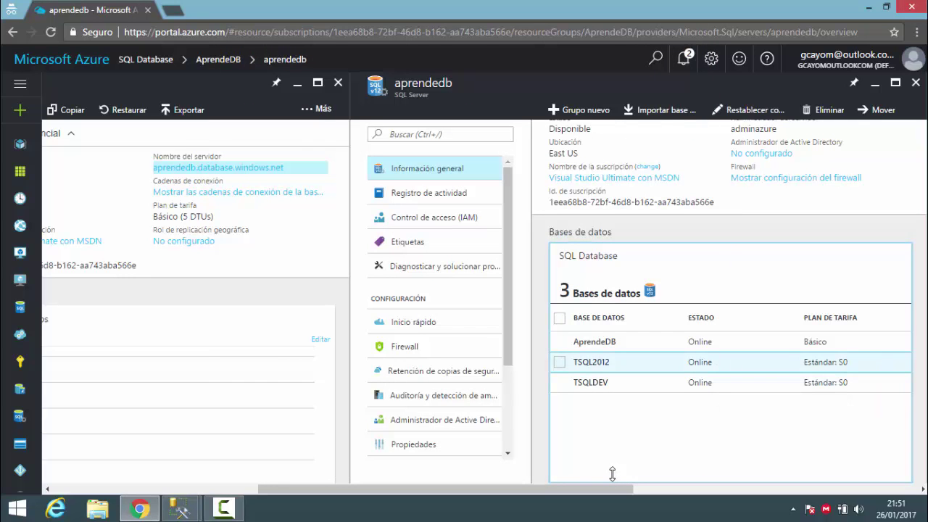
click(717, 362)
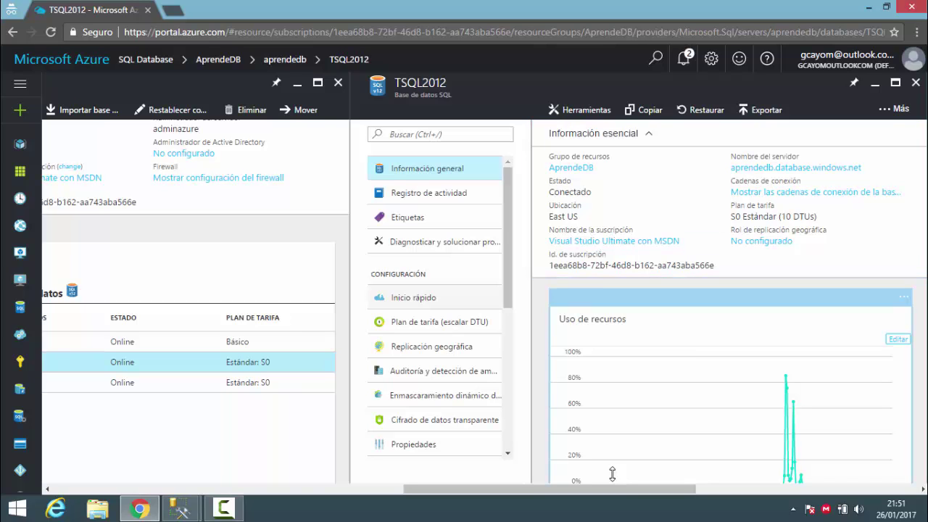
key(Return)
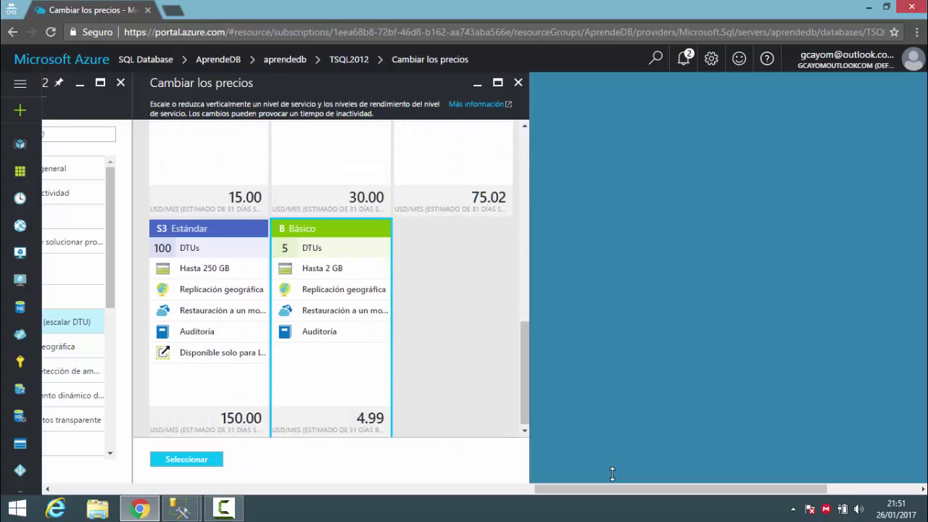
key(Return)
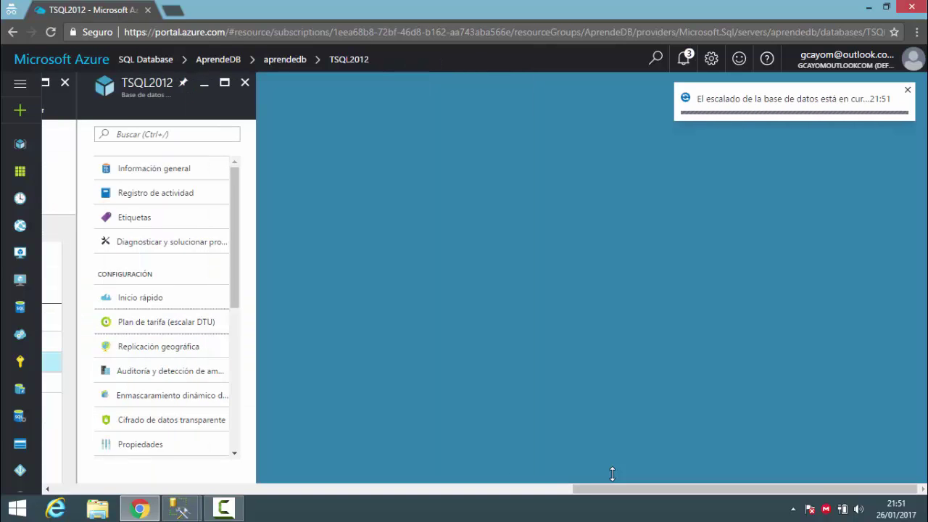
Step: Check the scaling progress of the TSQL2012 database on its pricing tier page
key(alt+Tab)
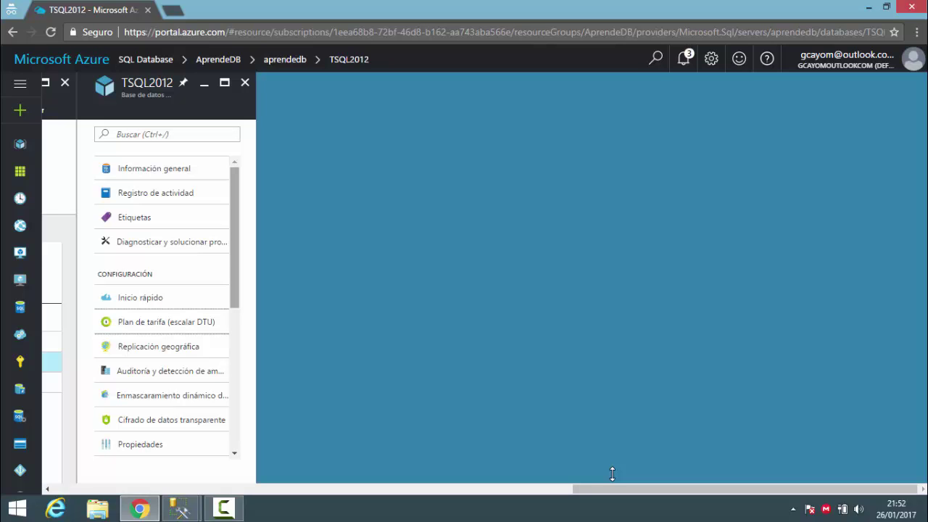
scroll(162, 305, down, 3)
scroll(162, 304, up, 3)
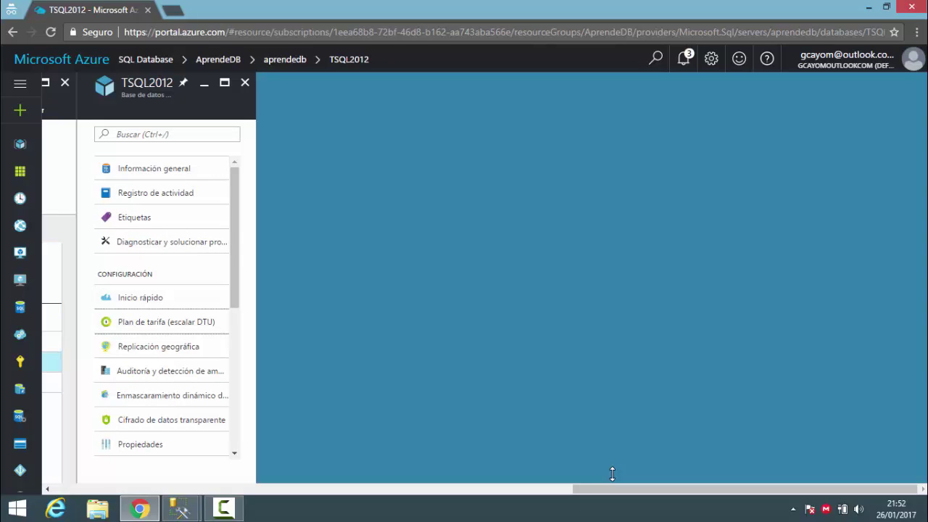
scroll(611, 474, left, 5)
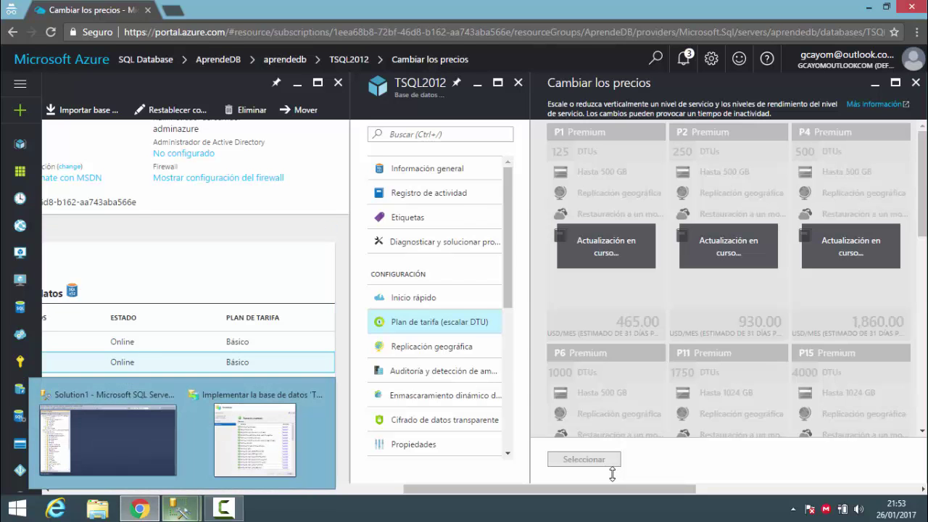
Step: Review the full list of TSQLDEV deployment results in the deployment wizard and close it
click(254, 435)
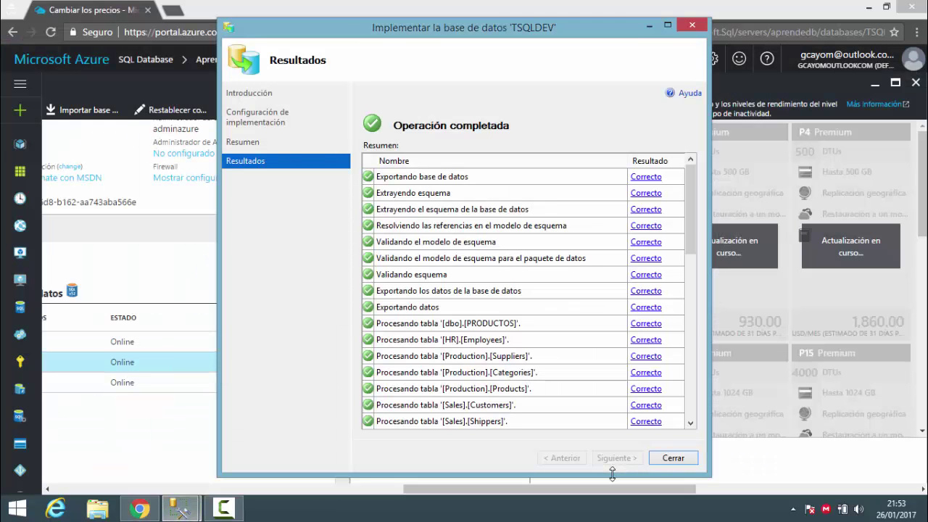
scroll(613, 473, down, 10)
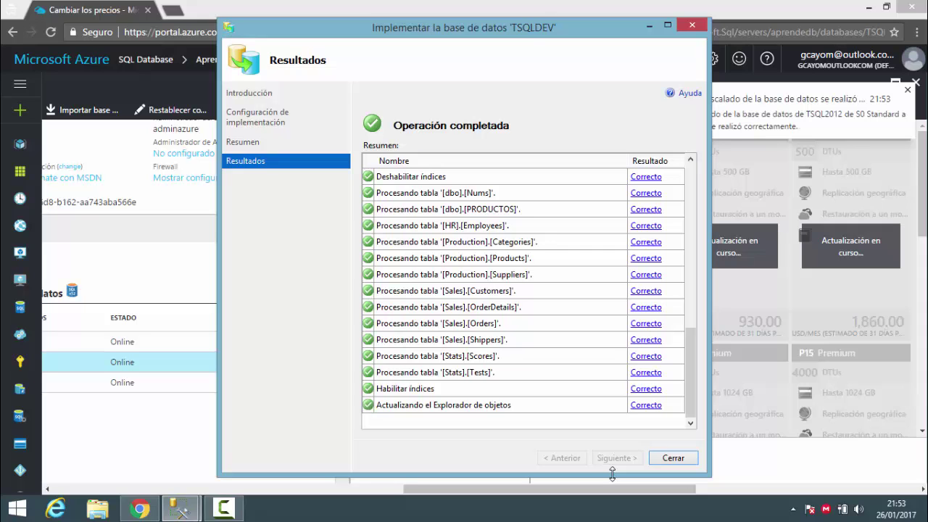
key(Return)
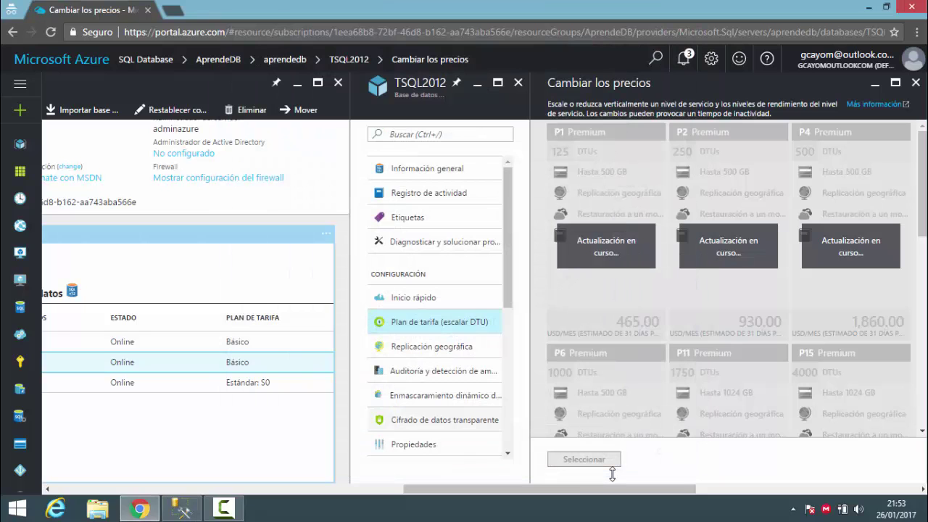
Step: Switch to SQL Server Management Studio and expand the tables of the TSQLDEV database on the aprendedb Azure server
key(alt+Tab)
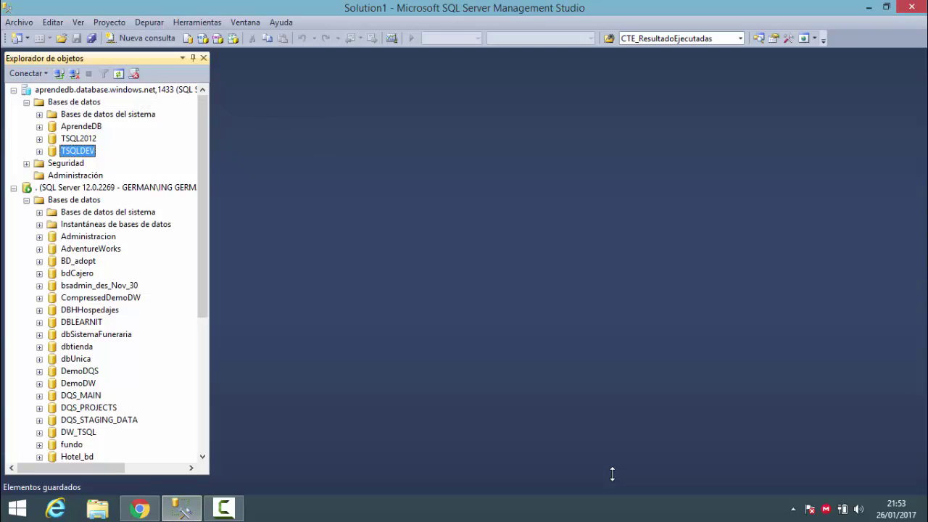
key(Right)
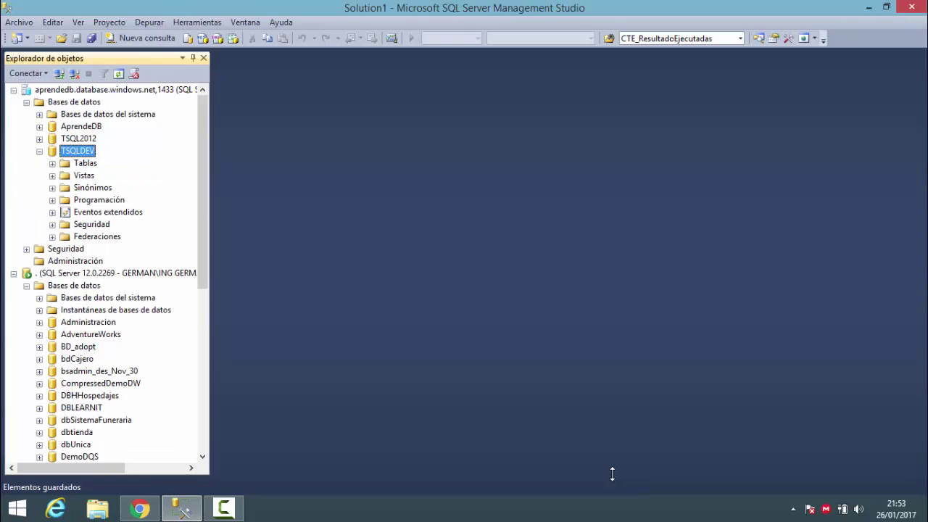
key(KP_Multiply)
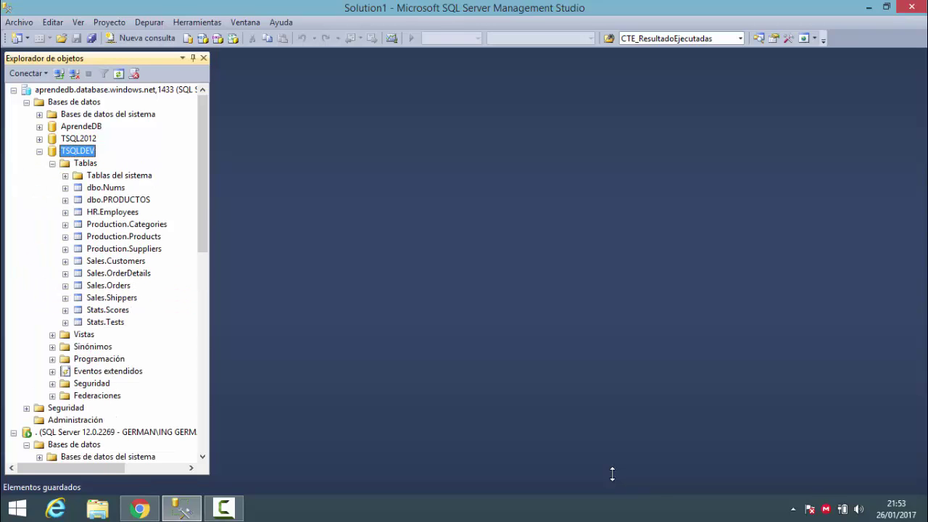
Step: Examine the keys of the dbo.PRODUCTOS table in the Azure TSQLDEV database
key(Down)
key(Down)
key(Down)
key(Down)
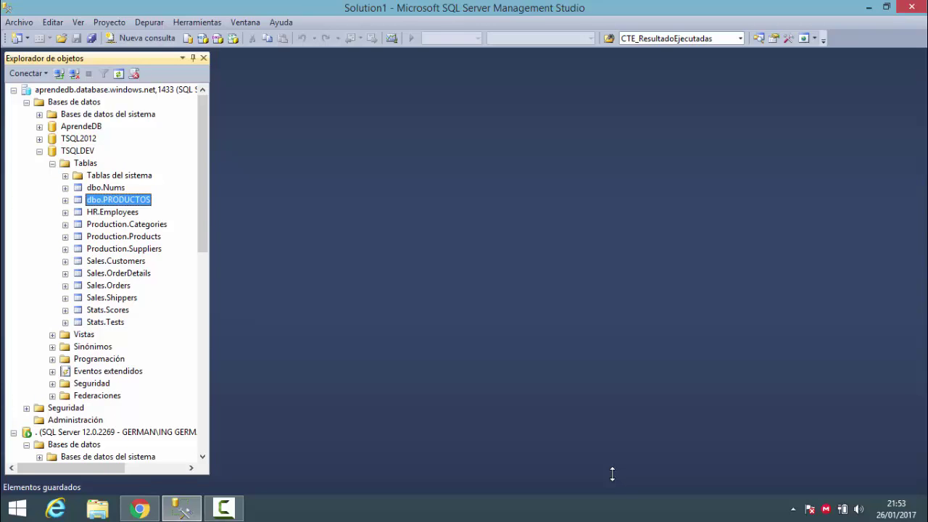
key(KP_Multiply)
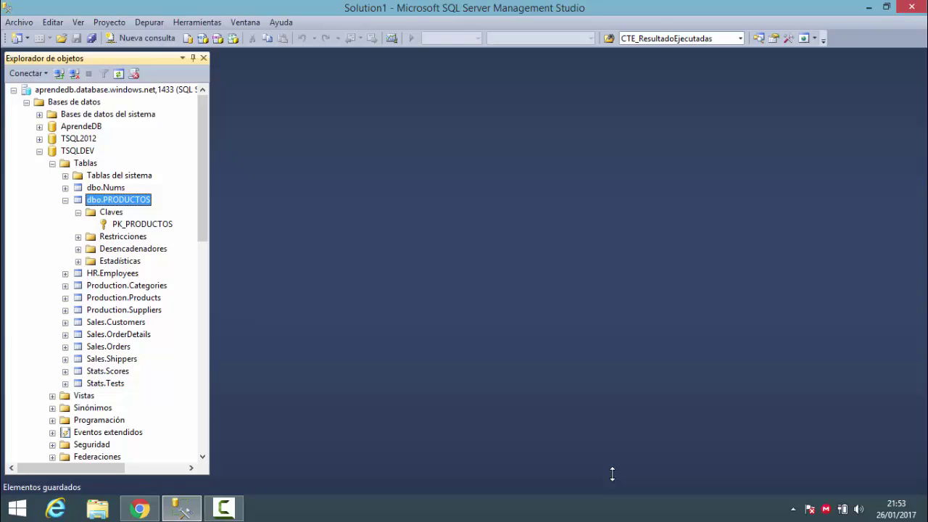
key(Down)
key(Down)
key(Up)
key(Up)
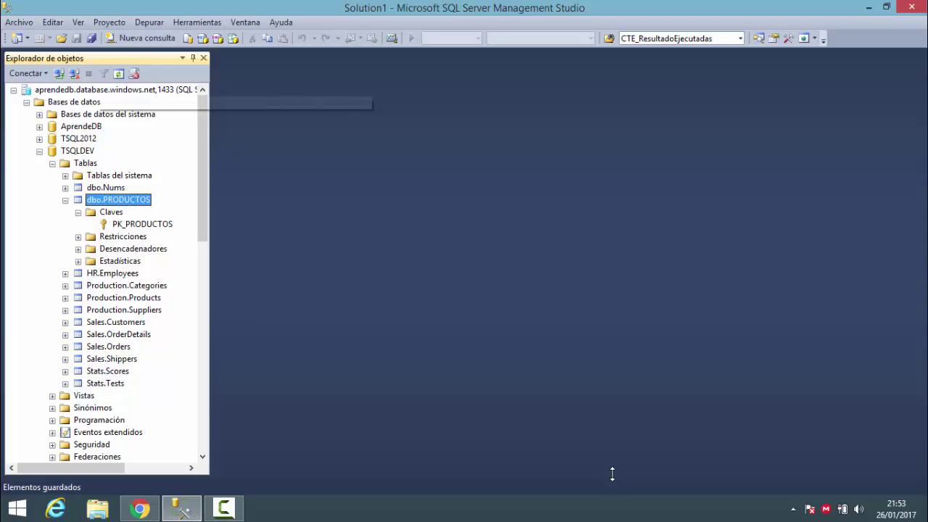
Step: Run the query SELECT * FROM PRODUCTOS against the Azure TSQLDEV database in a new query window
key(ctrl+n)
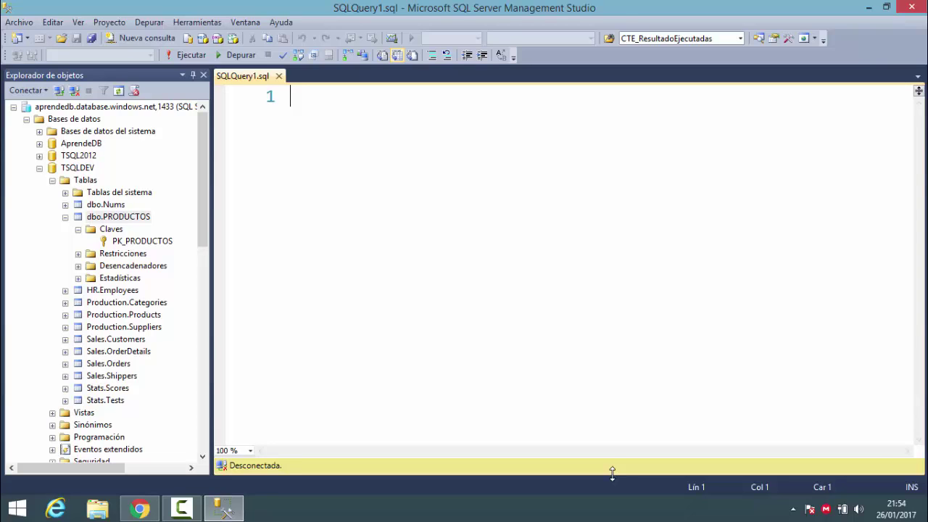
text(SELECT * FROM PRODUCTOAS)
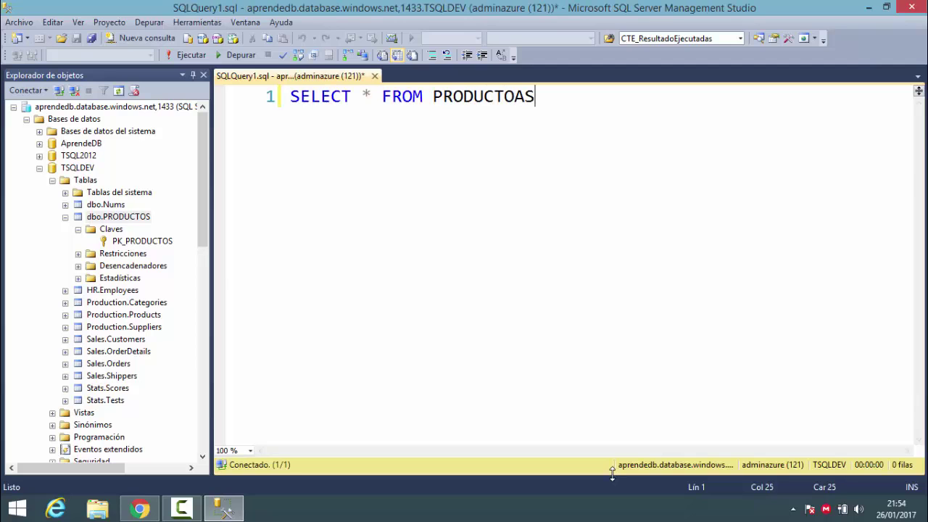
key(BackSpace)
key(BackSpace)
text(S)
key(F5)
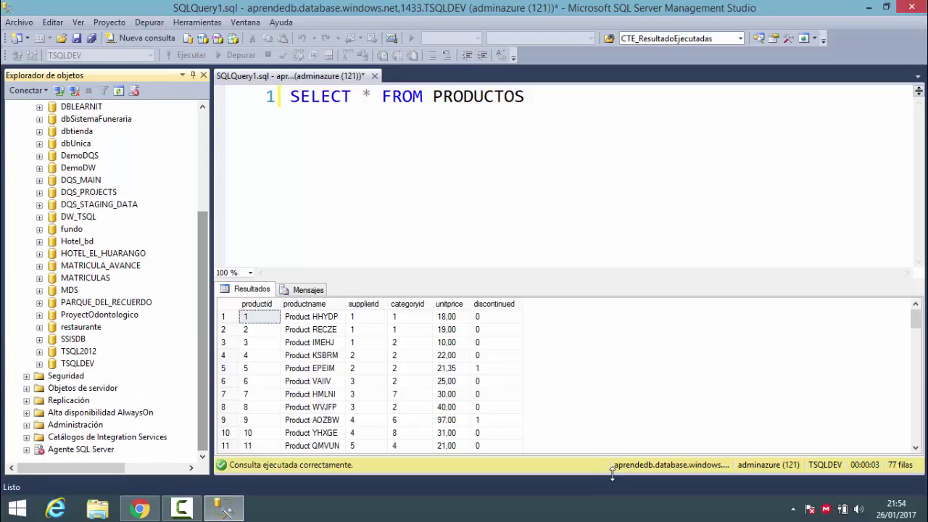
Step: Switch to the Azure portal, review the pricing tiers of TSQL2012 and open the SQL databases list
key(alt+Tab)
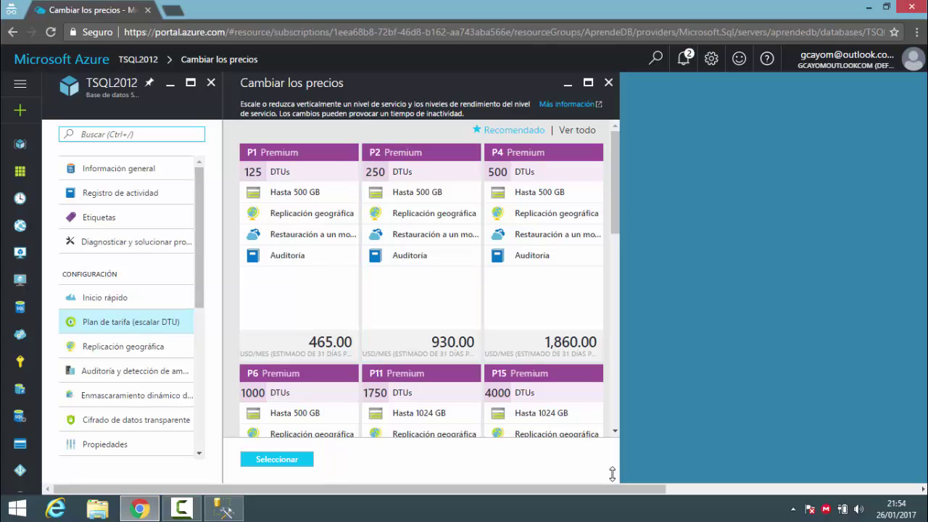
scroll(127, 304, down, 3)
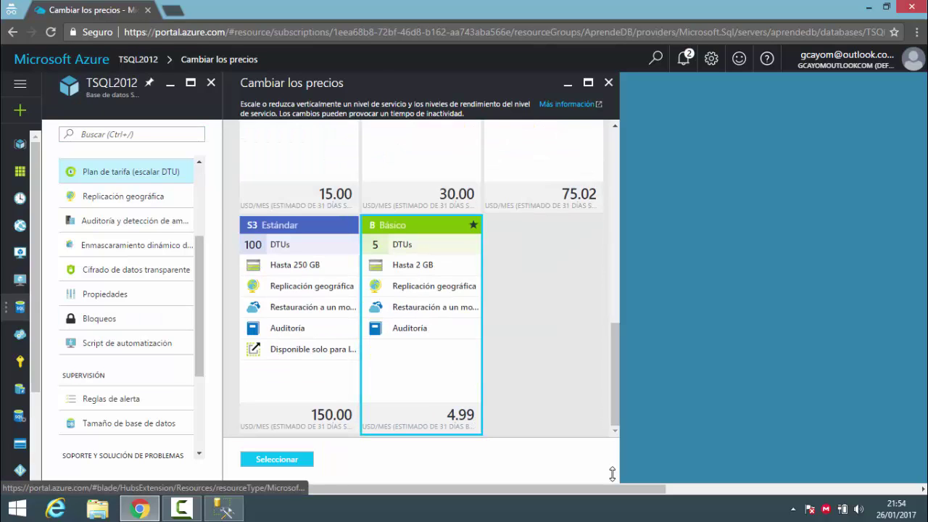
click(20, 308)
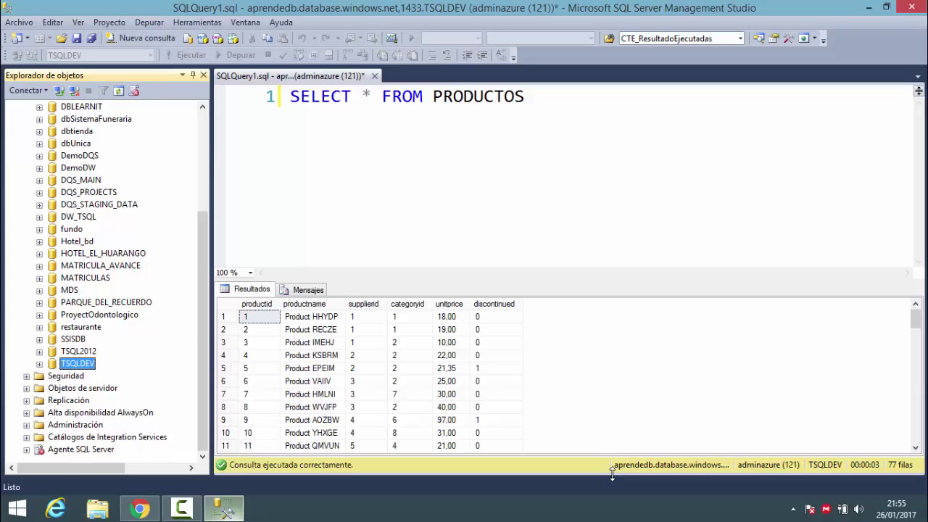
key(alt+Tab)
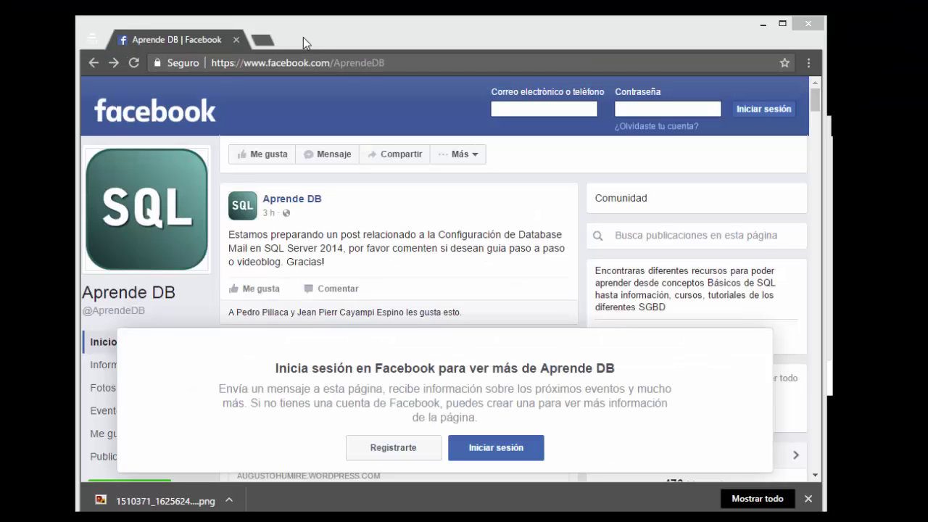
click(263, 44)
text(www.)
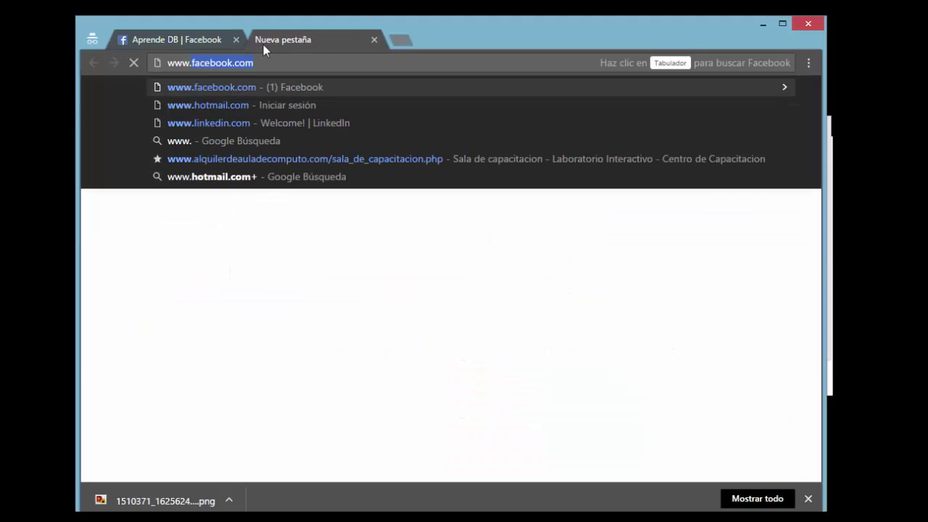
text(aprendedb.com)
key(Return)
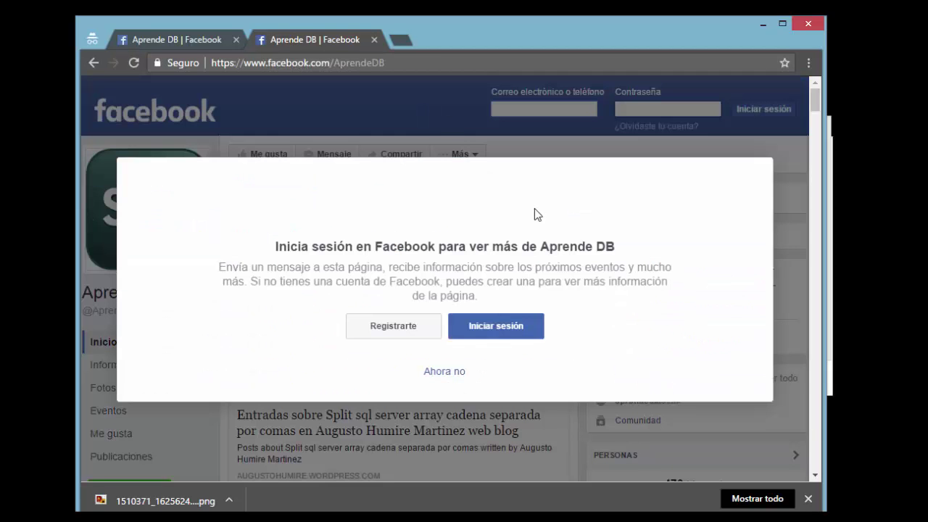
click(214, 39)
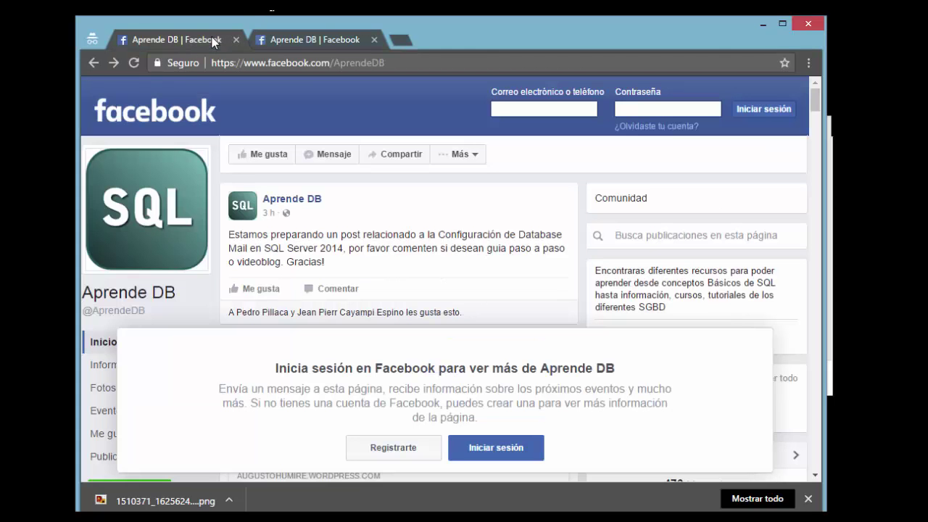